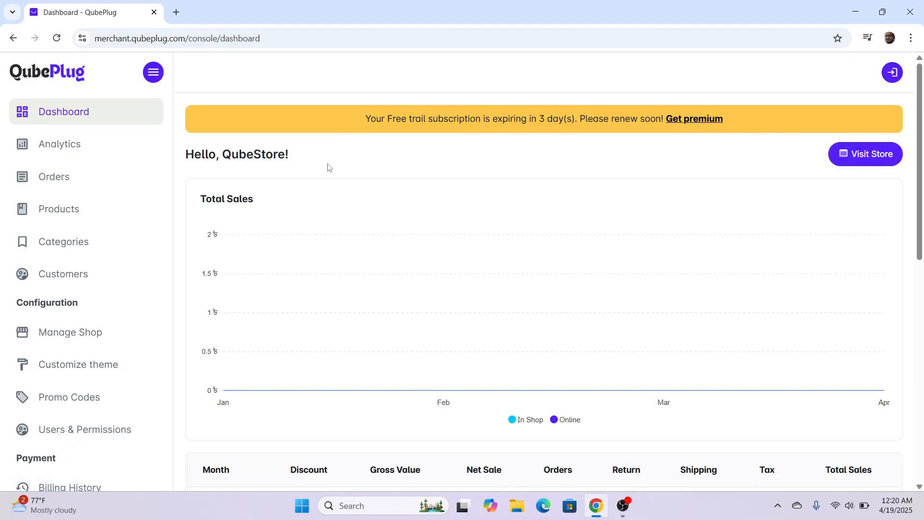
- Visit the live QubeStore storefront and look over its home page from header to footer
click(867, 155)
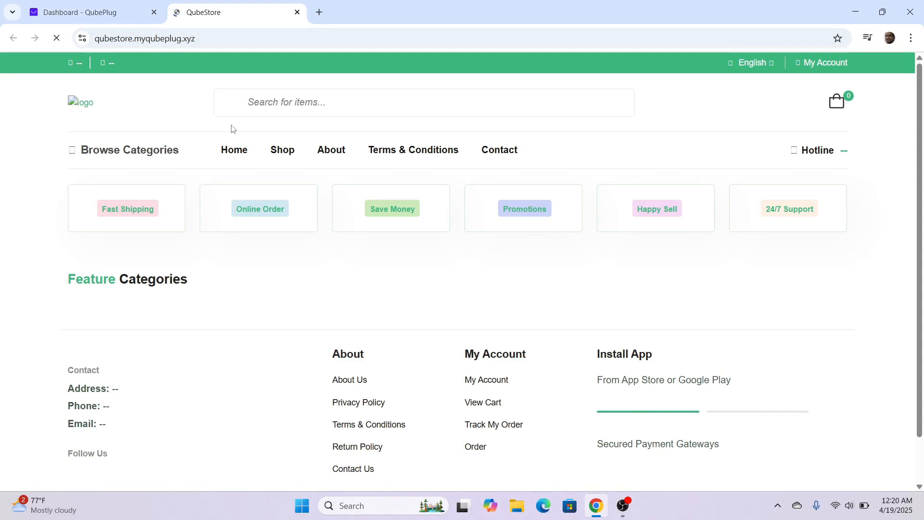
scroll(18, 304, down, 3)
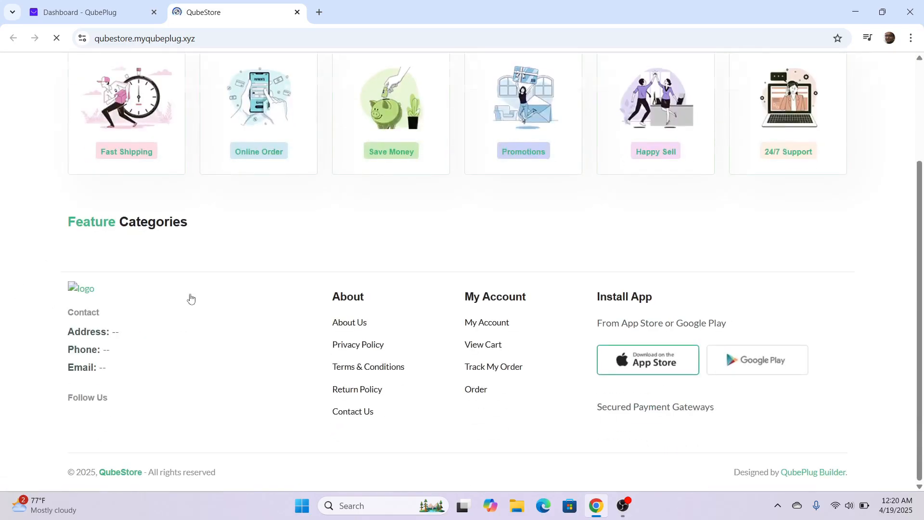
scroll(191, 299, up, 3)
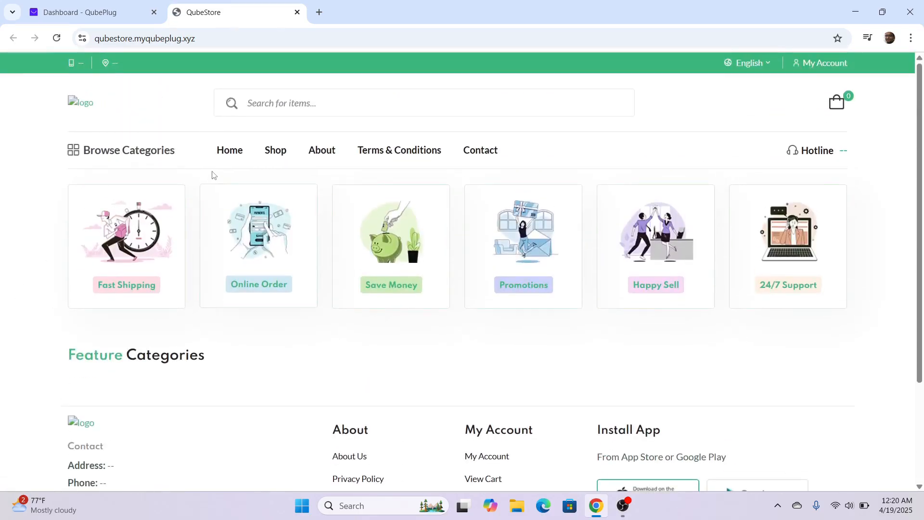
scroll(314, 315, down, 2)
scroll(471, 315, up, 2)
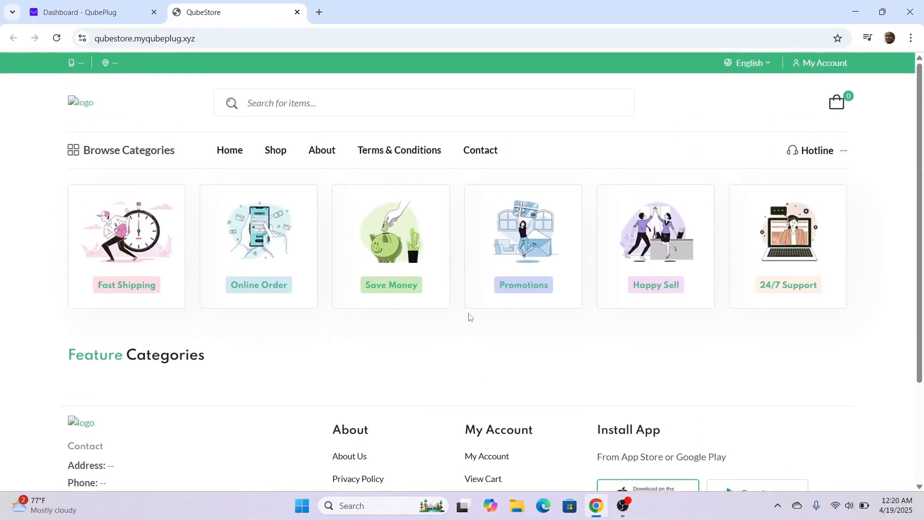
- Return to the merchant dashboard, open Manage Shop and review the available shop configuration sections
click(80, 4)
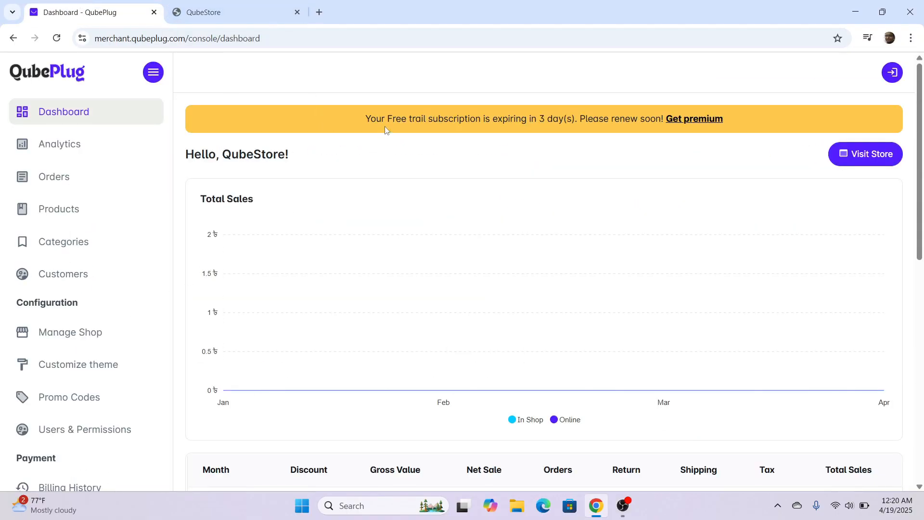
click(76, 339)
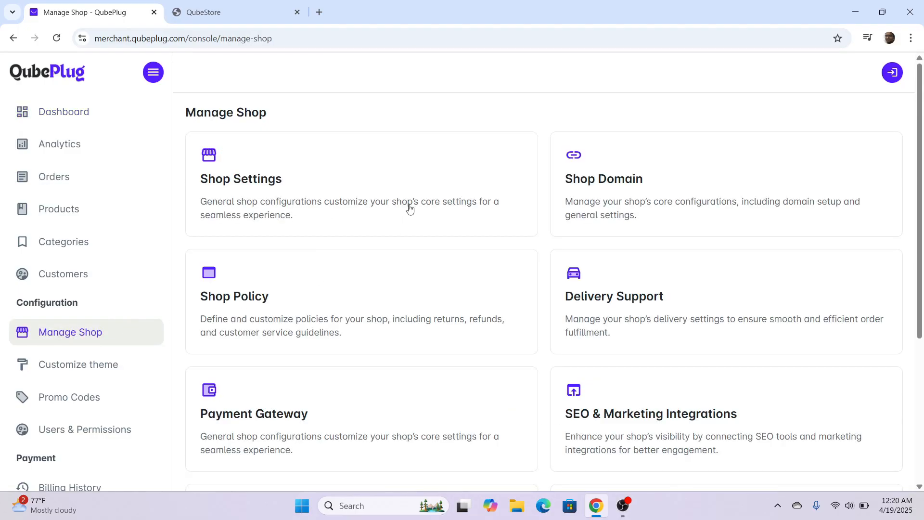
scroll(696, 224, down, 2)
scroll(753, 239, up, 1)
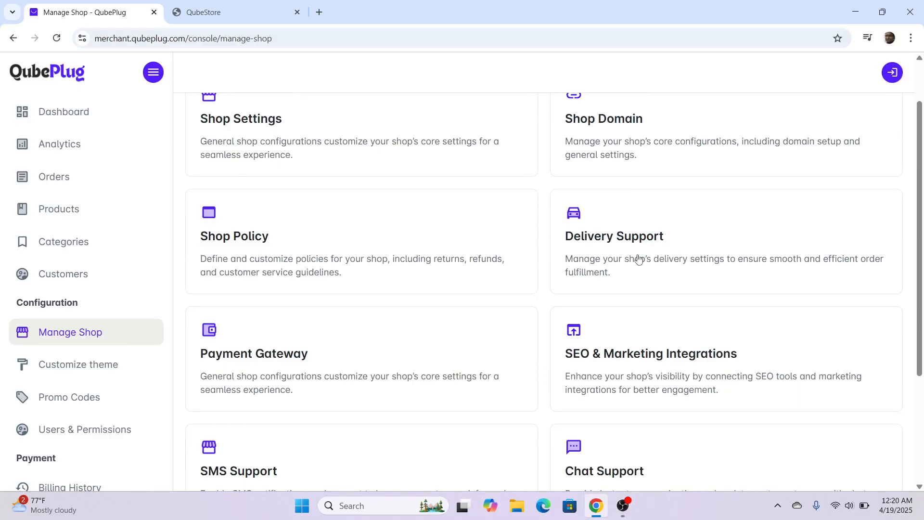
scroll(639, 260, down, 3)
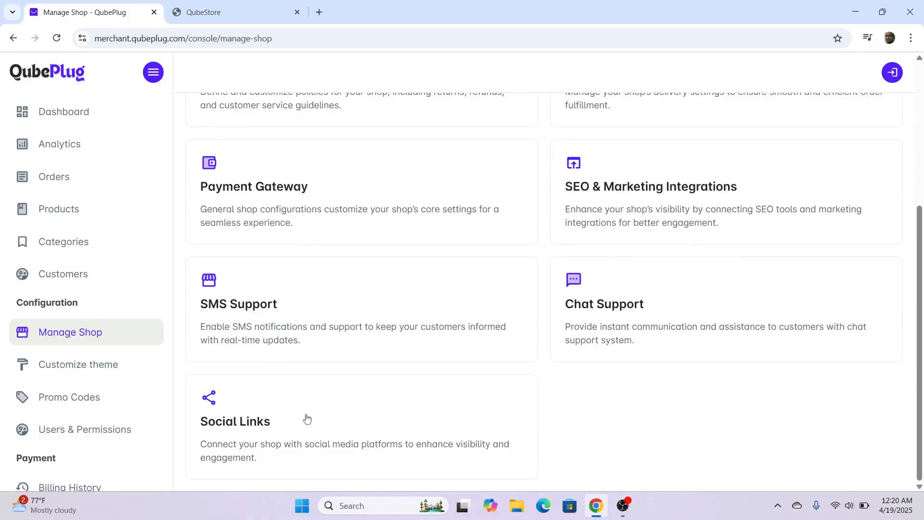
scroll(421, 212, up, 4)
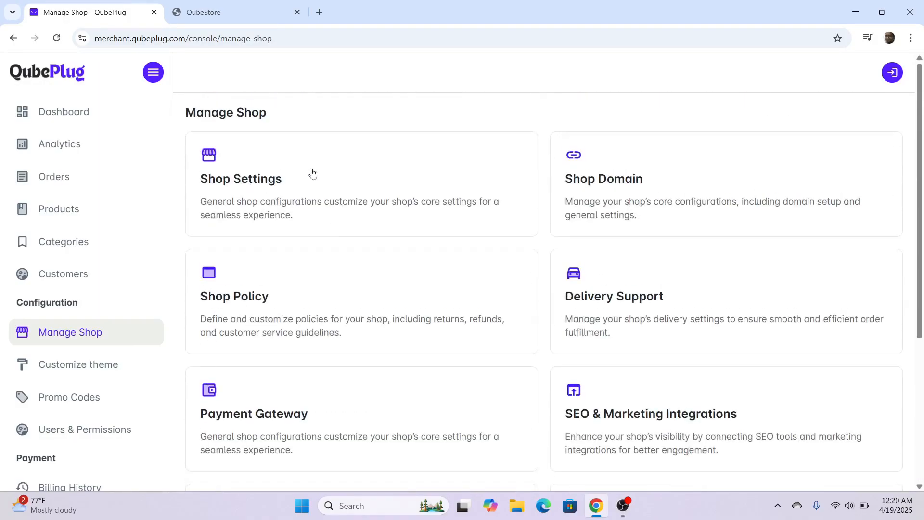
scroll(380, 269, down, 2)
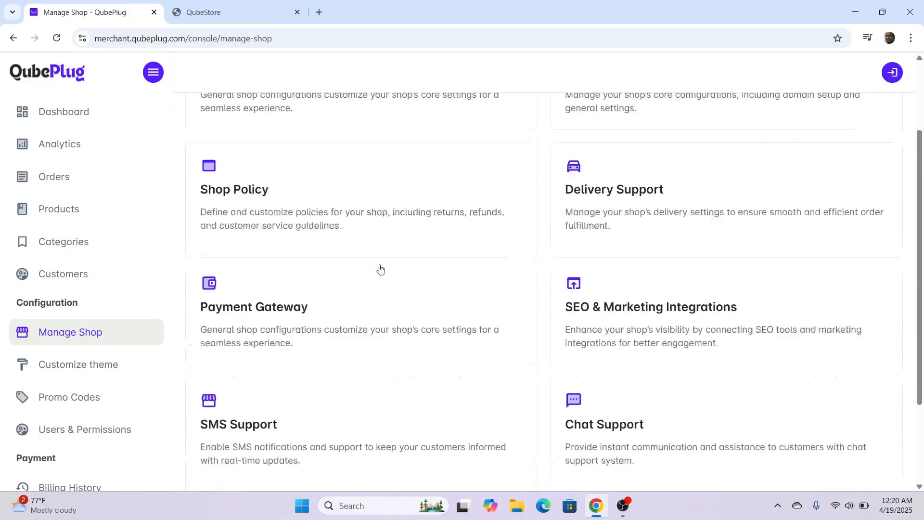
scroll(380, 269, up, 2)
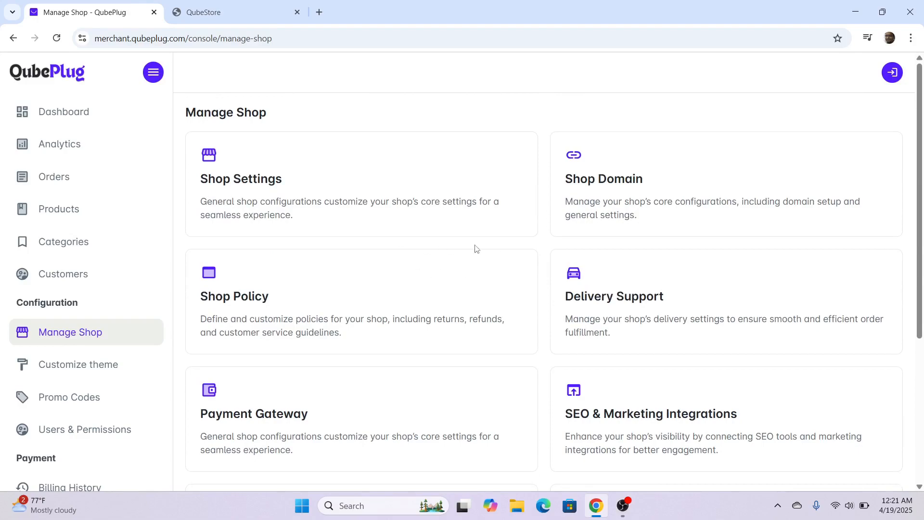
scroll(578, 256, down, 3)
scroll(546, 244, up, 3)
- Open Shop Settings and set the shop type to Electronics
click(278, 182)
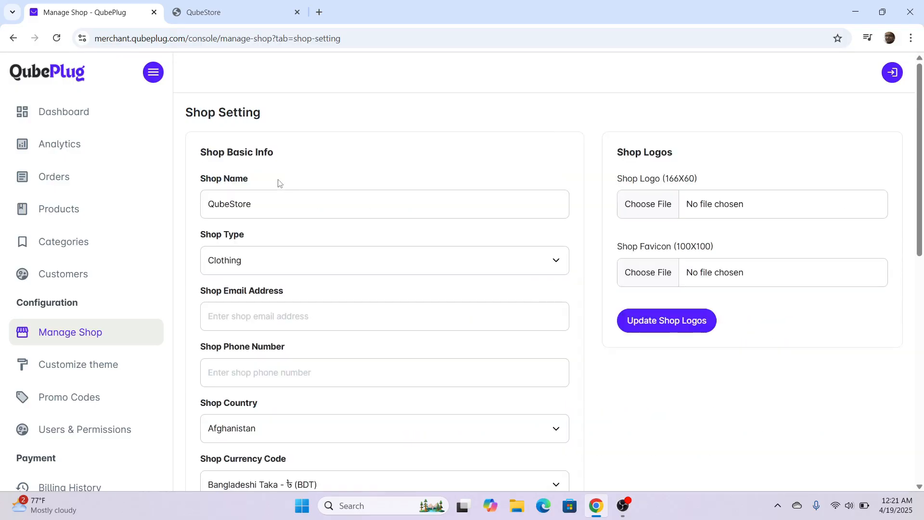
scroll(313, 180, down, 1)
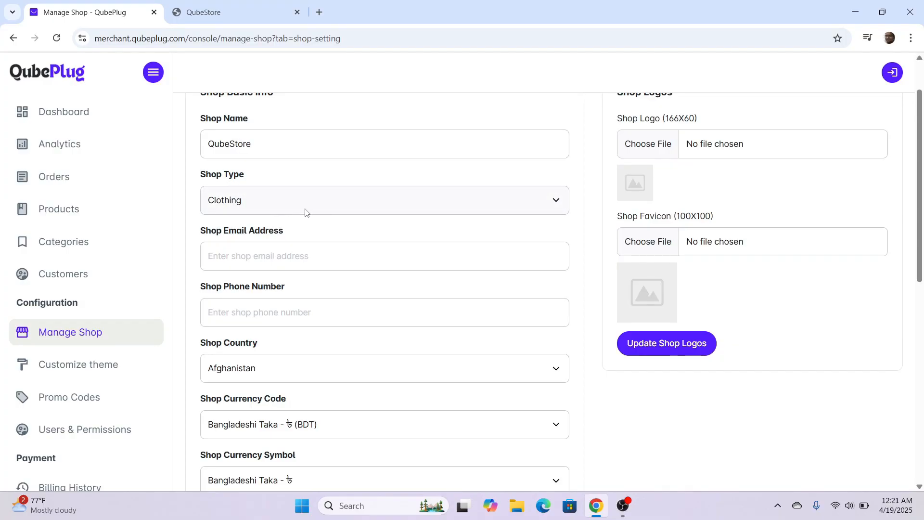
click(333, 208)
scroll(316, 208, up, 2)
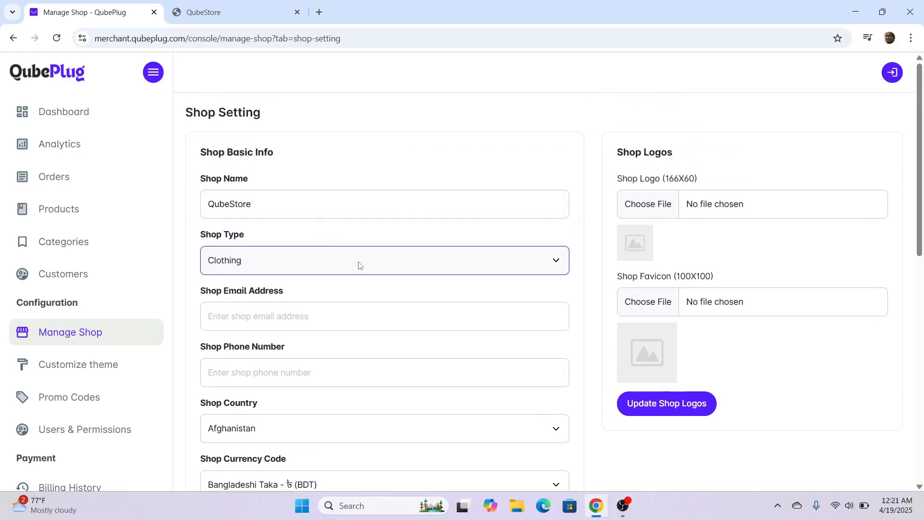
click(327, 262)
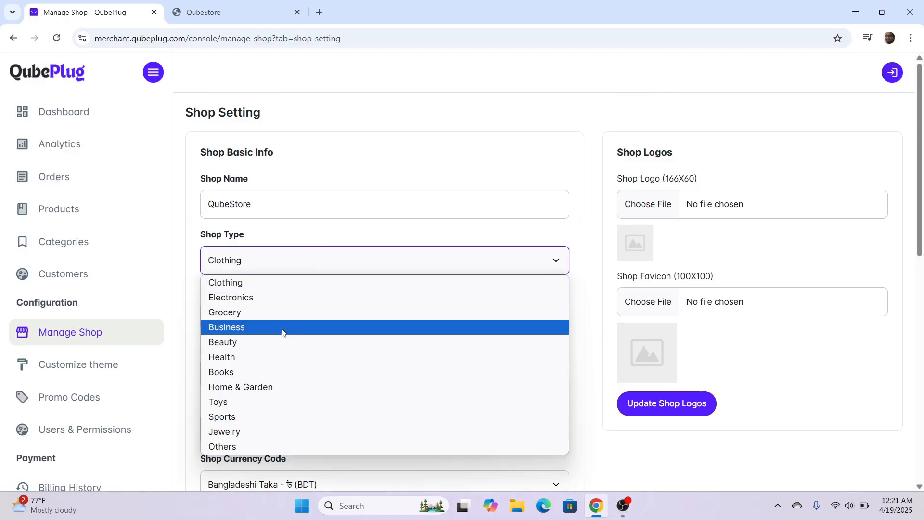
click(269, 297)
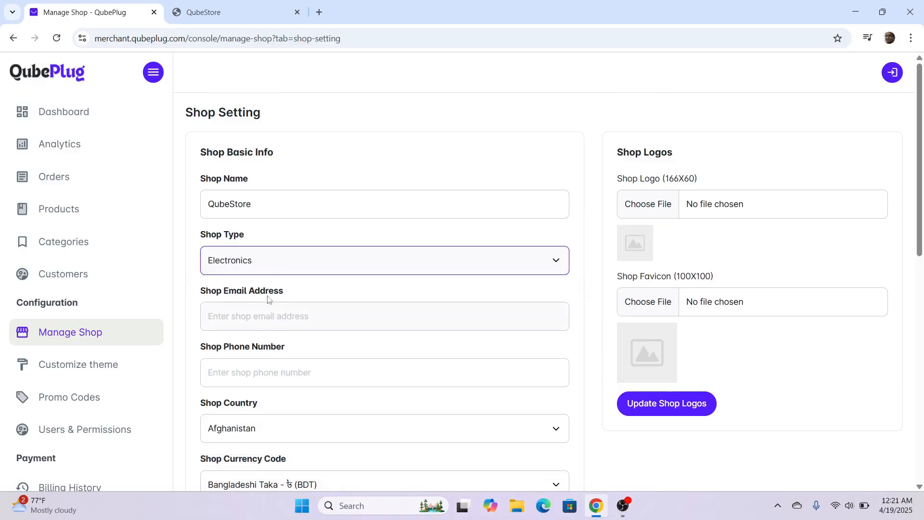
- Enter the shop's email address and phone number in the basic info form
click(269, 299)
scroll(270, 266, down, 2)
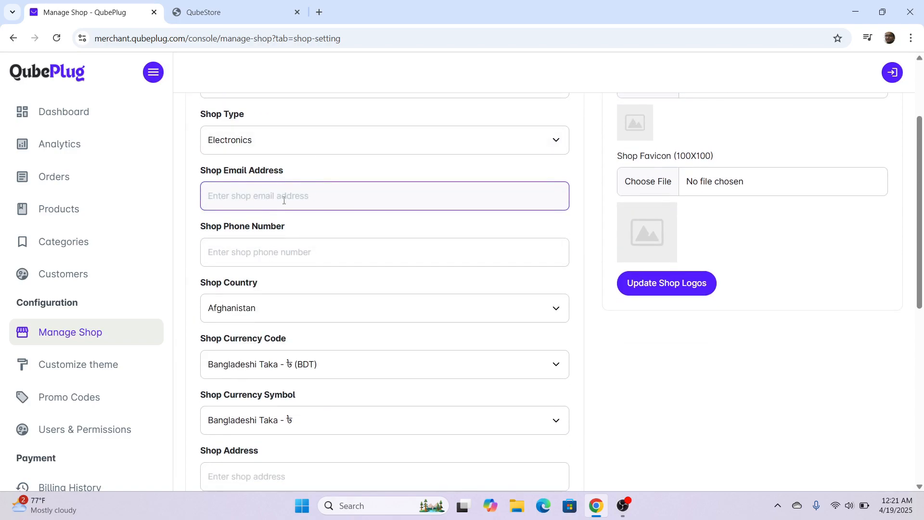
text(demo@gmail.com)
click(278, 255)
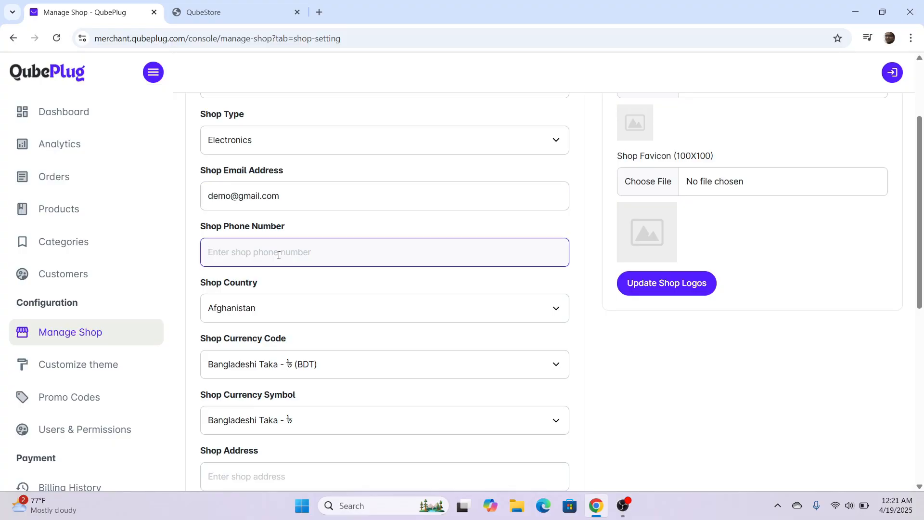
text(0123456789)
- Set the shop country to Bangladesh and check the currency code options, keeping Bangladeshi Taka (BDT)
scroll(313, 265, down, 3)
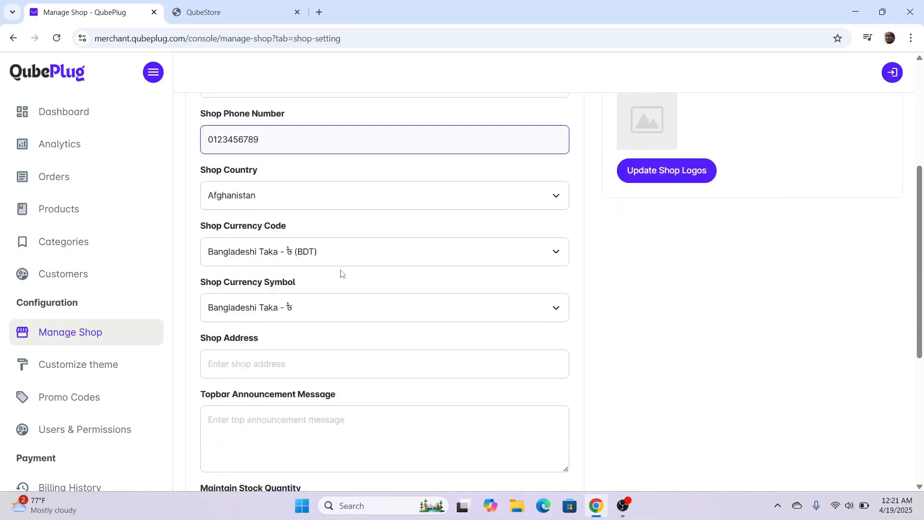
click(286, 185)
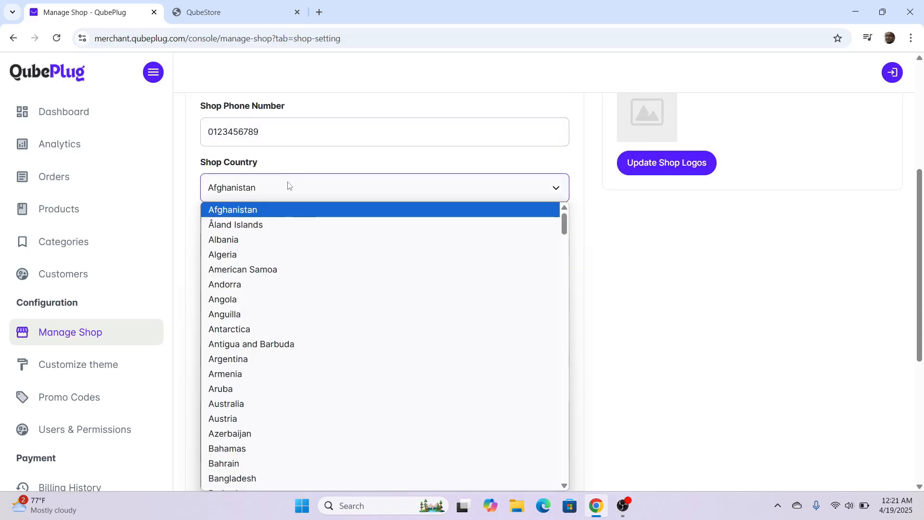
click(255, 478)
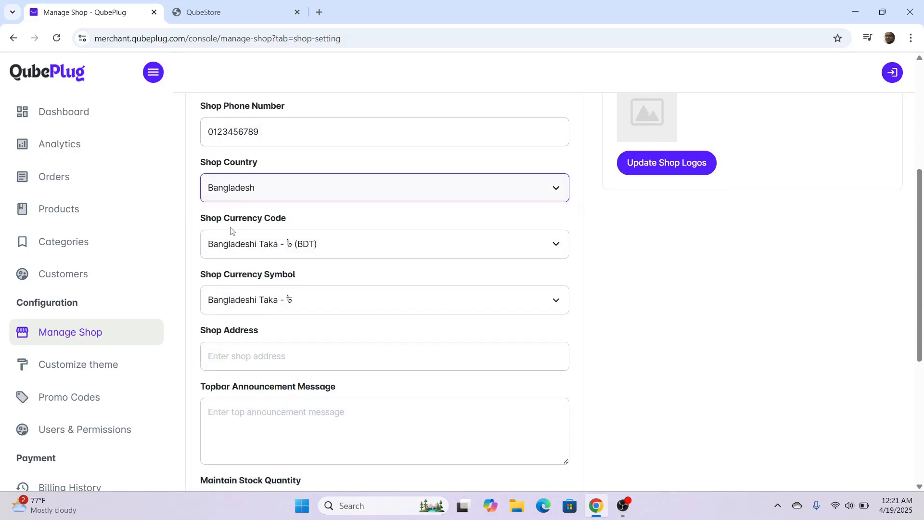
scroll(296, 248, down, 1)
scroll(296, 247, down, 1)
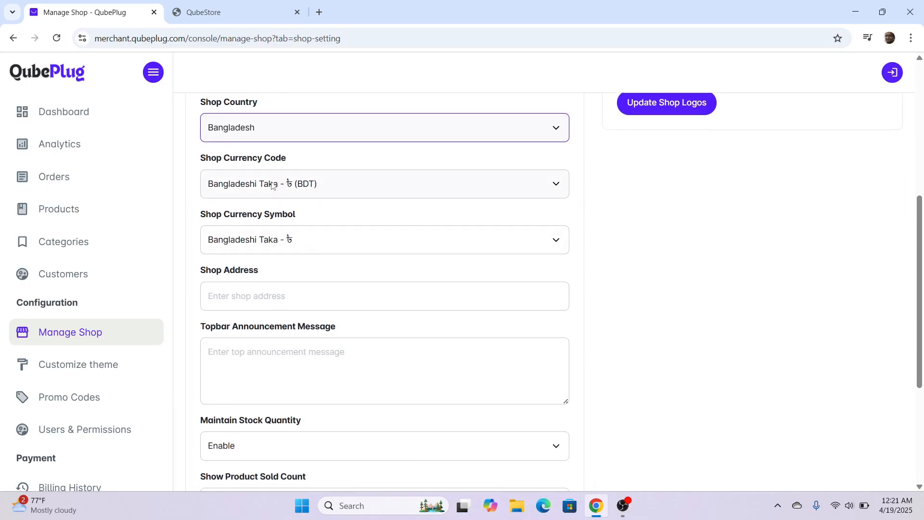
click(272, 186)
click(811, 283)
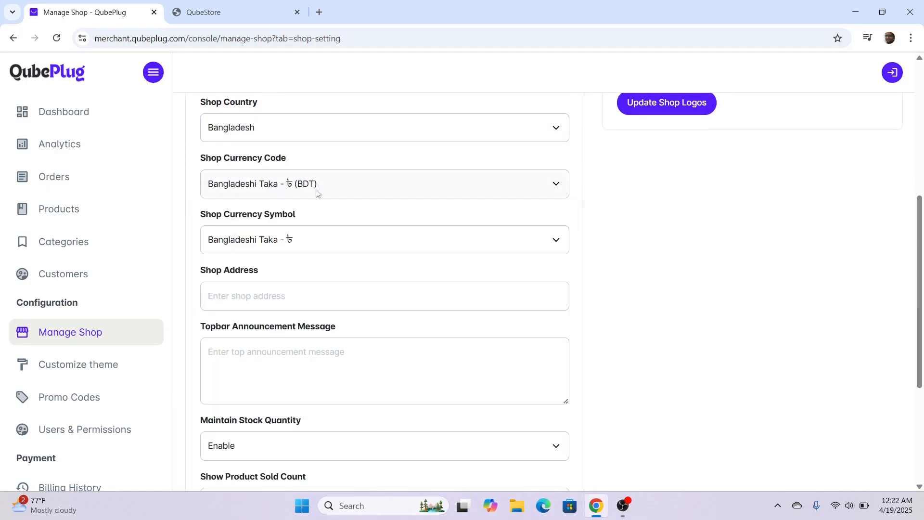
- Fill in the shop address using the saved address suggestion
scroll(785, 278, down, 2)
scroll(785, 279, down, 1)
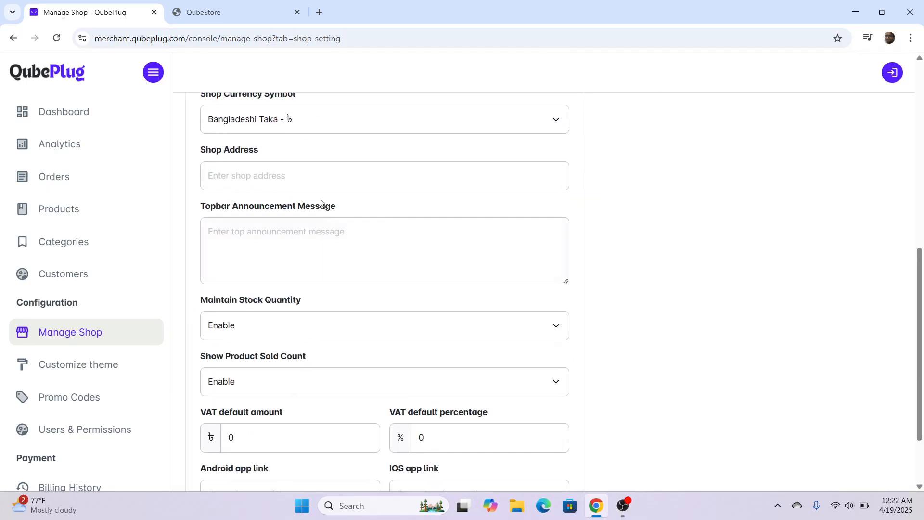
click(313, 182)
click(314, 208)
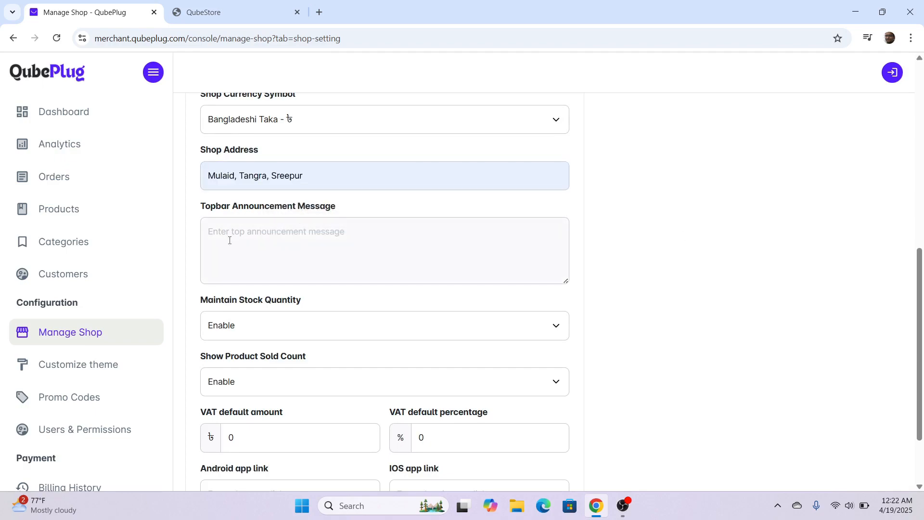
- Check the storefront's top bar and set the topbar announcement message to "Welcome"
click(313, 241)
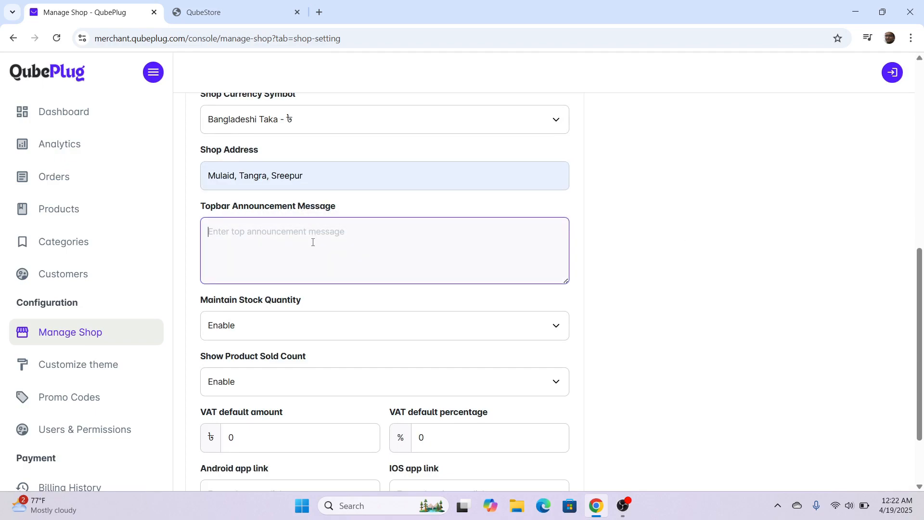
click(226, 9)
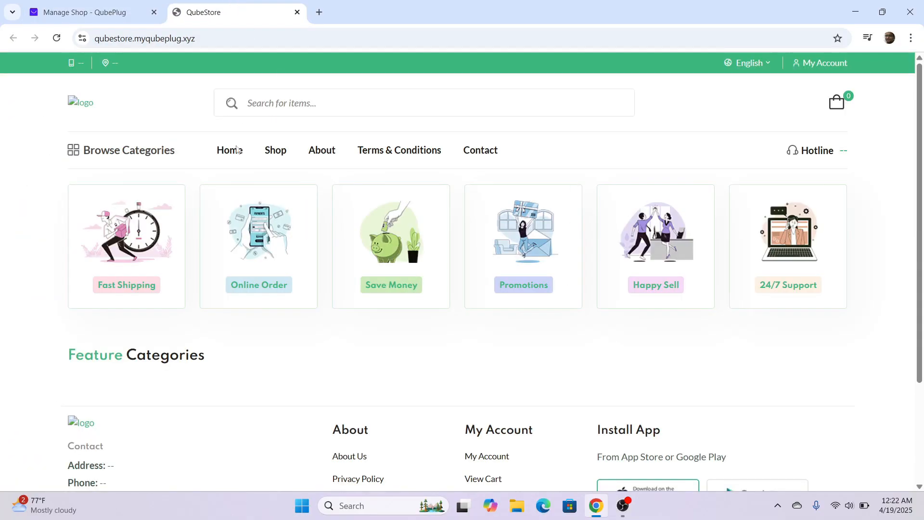
click(42, 2)
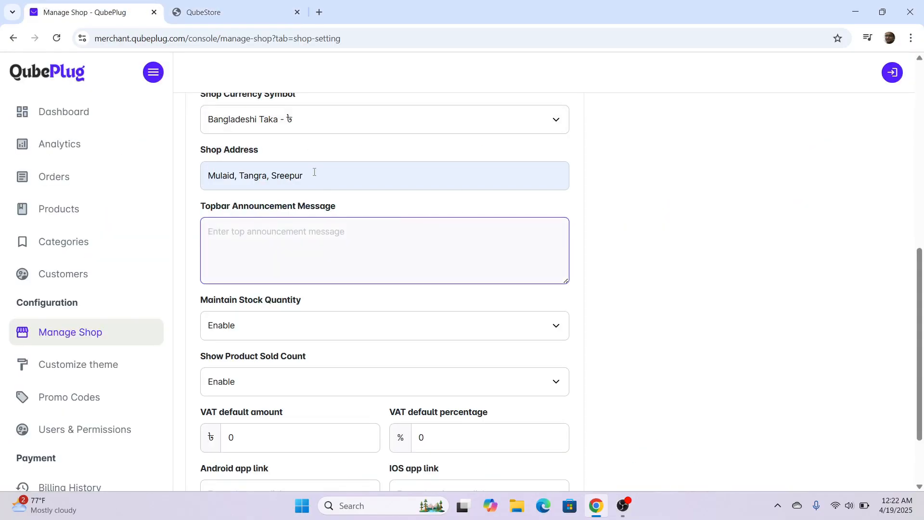
scroll(312, 183, up, 1)
text(Welcome)
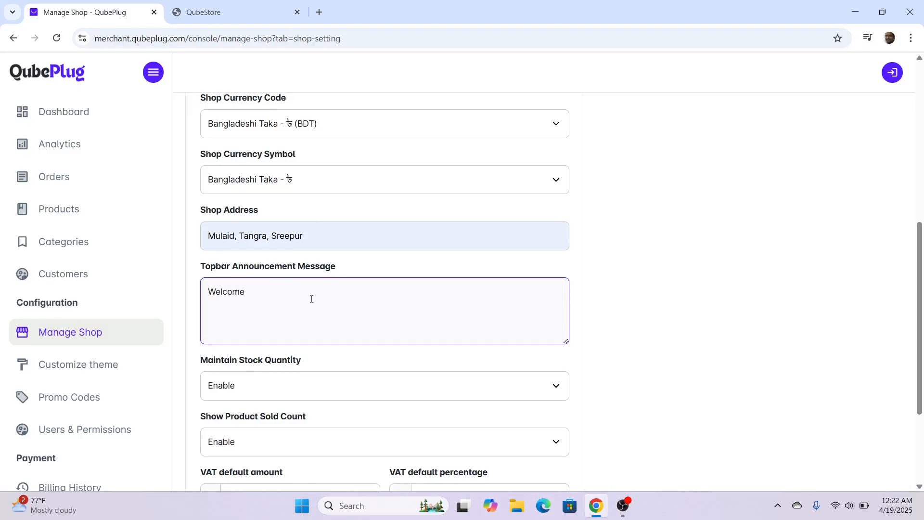
click(624, 308)
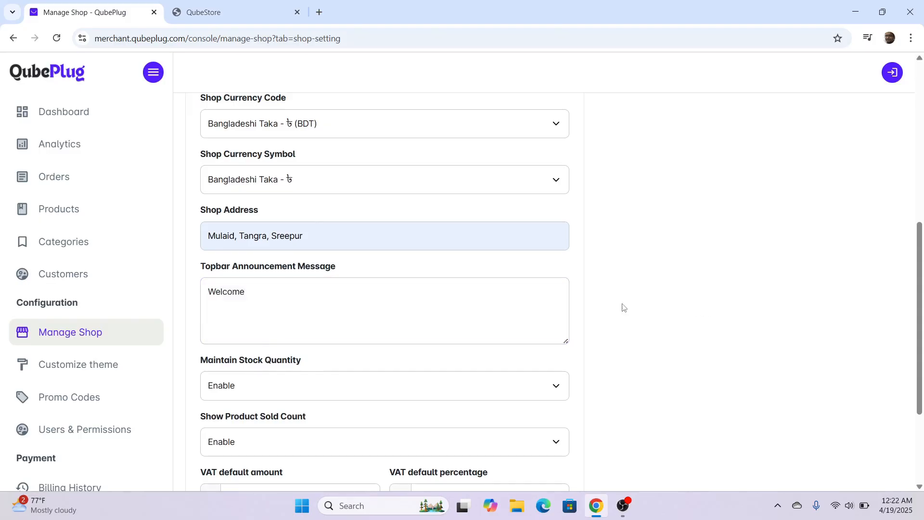
- Review the stock quantity, sold count, VAT and app link settings, and recheck the whole shop info form
scroll(588, 248, down, 3)
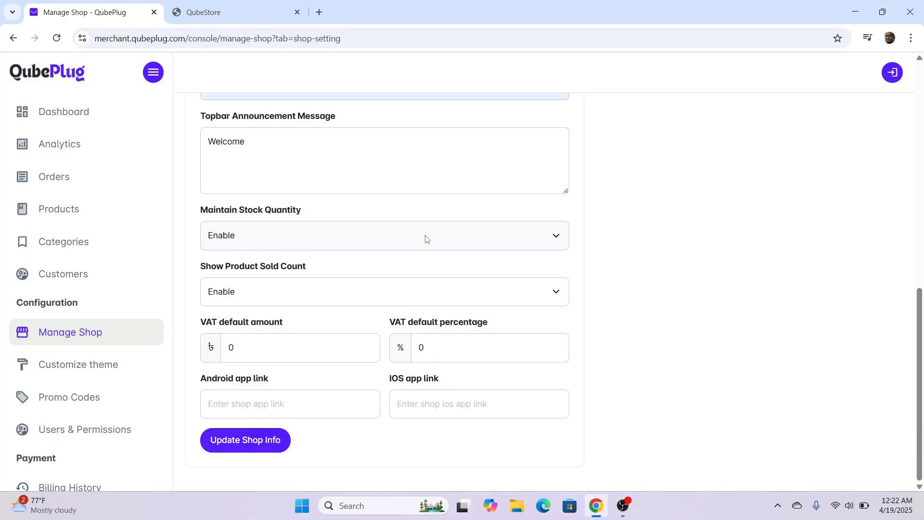
click(339, 240)
click(751, 276)
scroll(297, 285, up, 1)
scroll(303, 274, down, 1)
scroll(637, 318, up, 1)
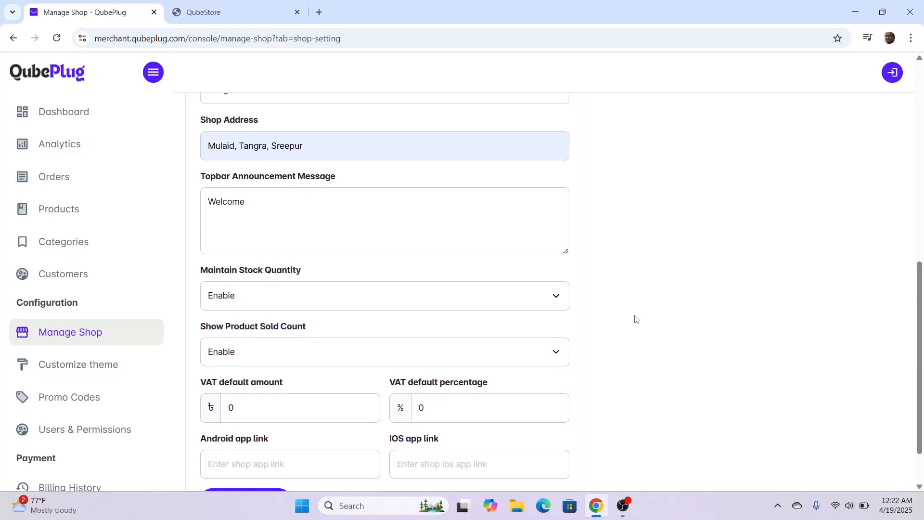
scroll(637, 319, down, 1)
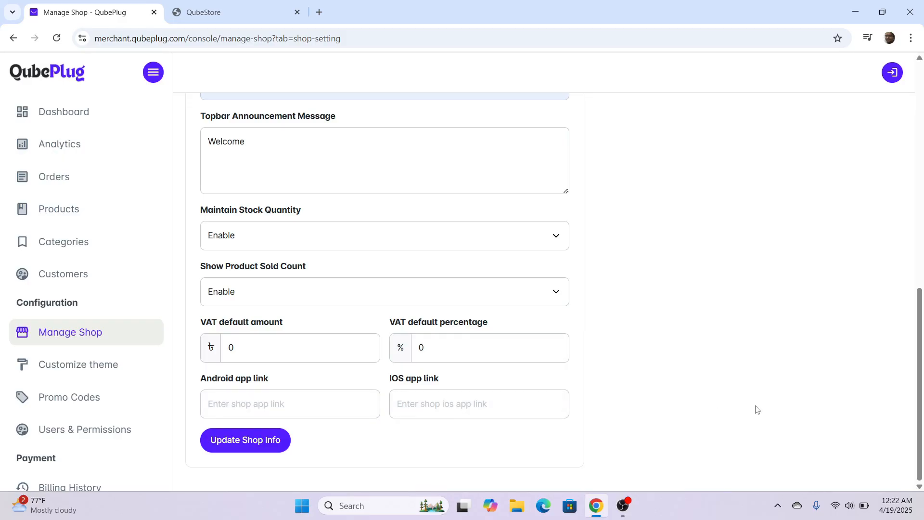
scroll(665, 330, up, 9)
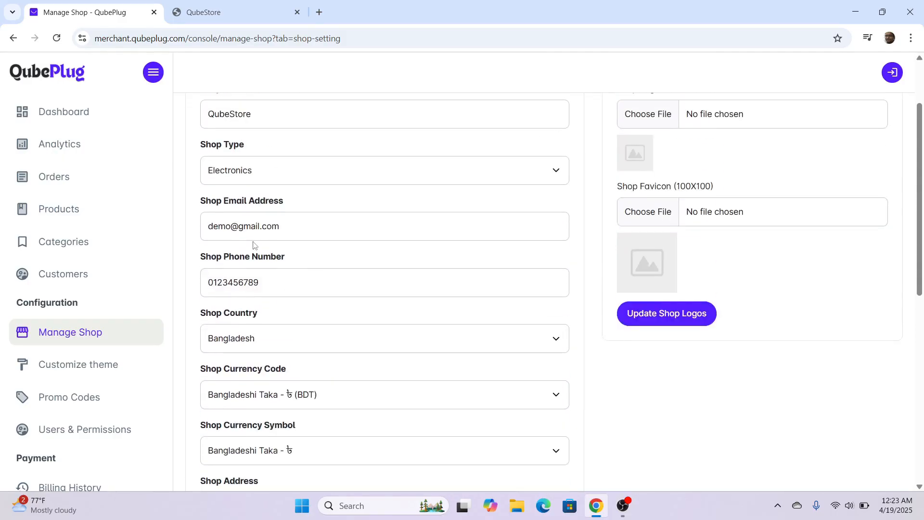
scroll(270, 288, down, 8)
scroll(270, 287, down, 1)
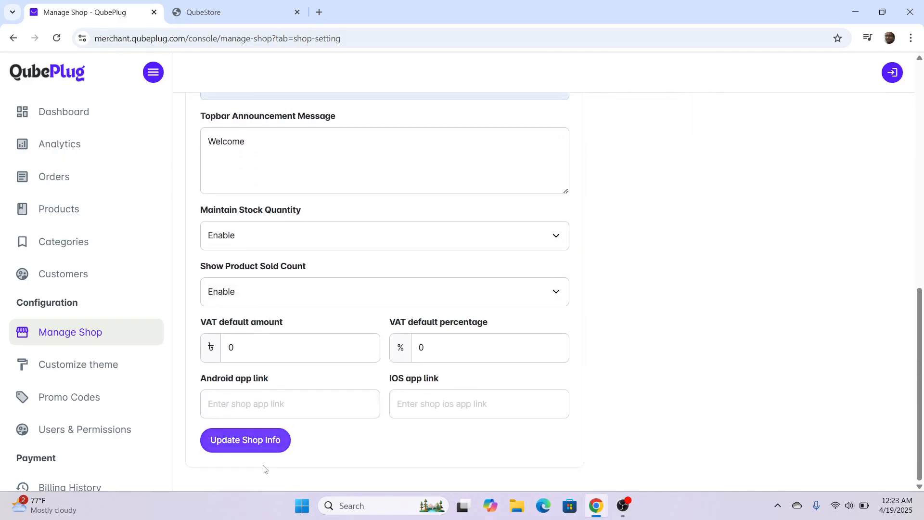
- Save the updated shop info and reload the QubeStore storefront to check the phone, country, address and announcement
click(228, 442)
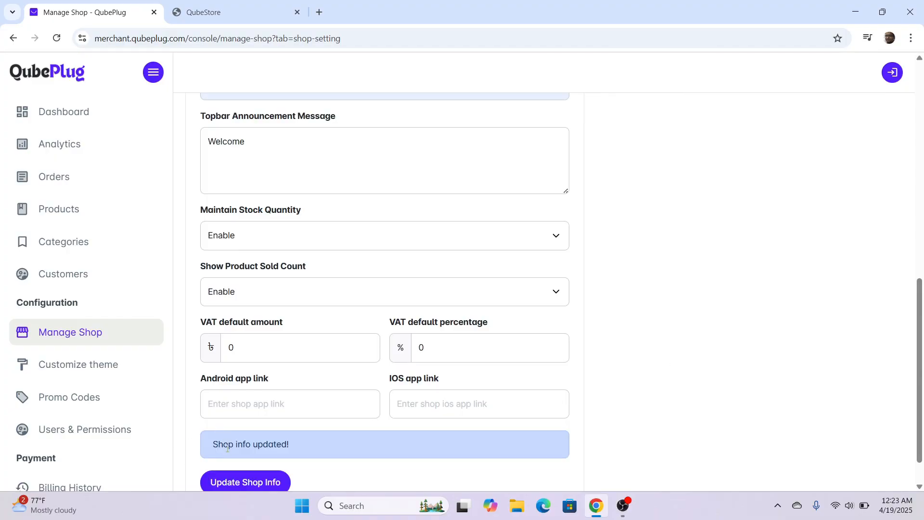
click(203, 5)
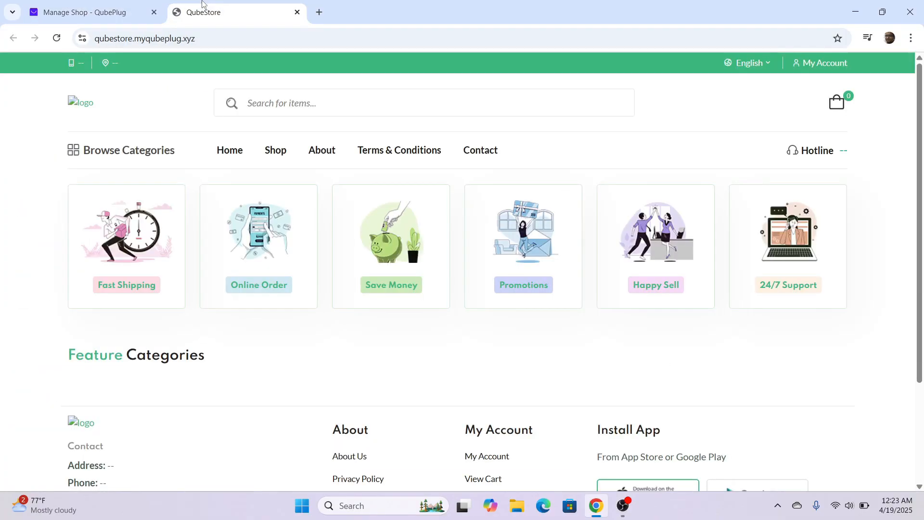
click(57, 38)
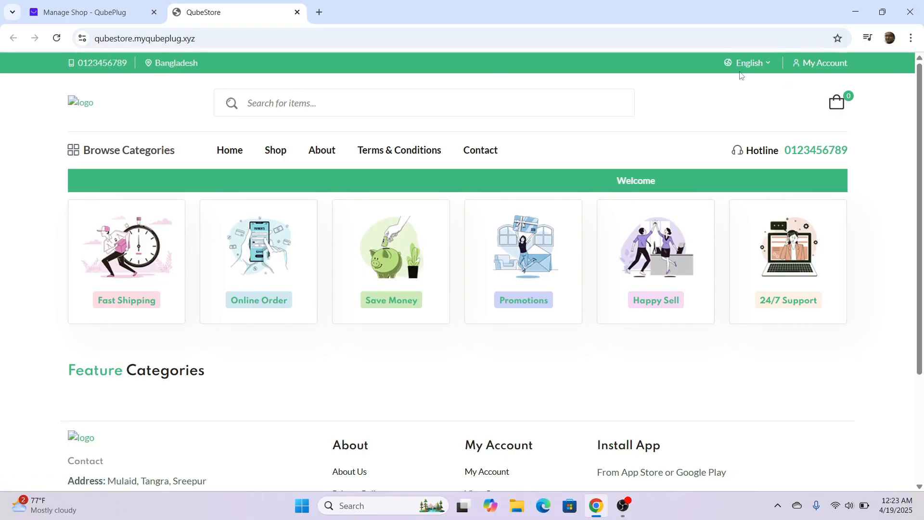
scroll(138, 305, down, 3)
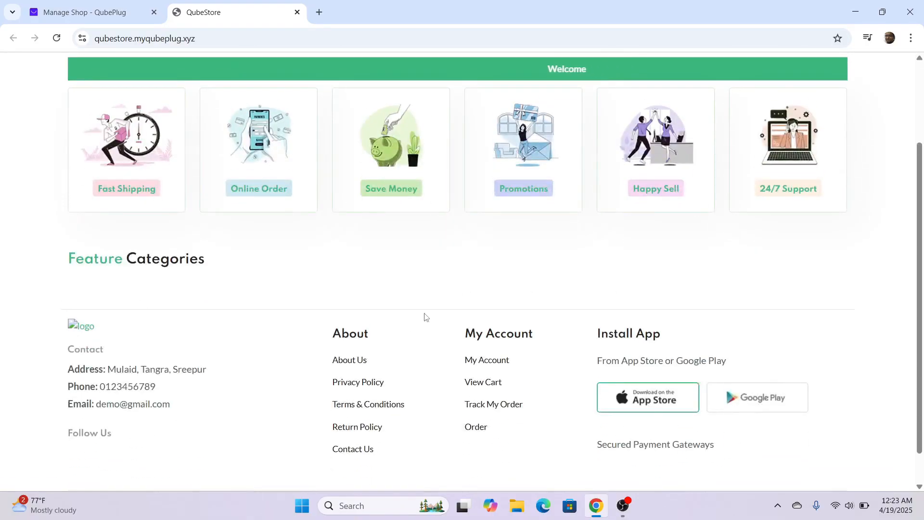
scroll(443, 299, up, 3)
- Compare the saved shop settings with the storefront's contact details and topbar announcement
click(58, 9)
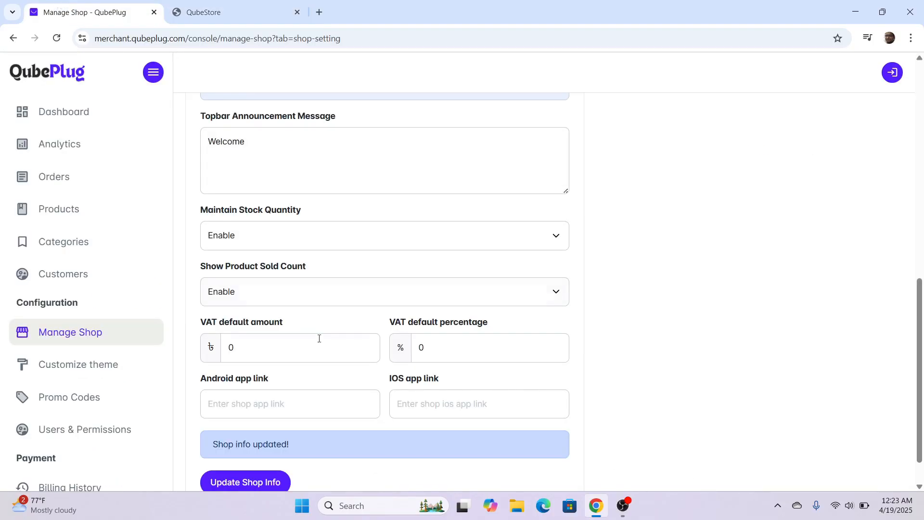
scroll(289, 313, down, 1)
scroll(283, 295, up, 3)
click(212, 12)
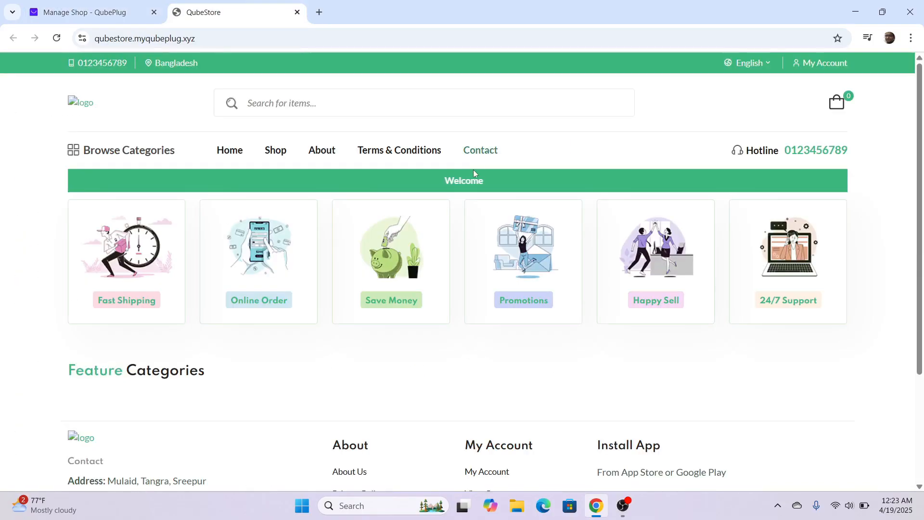
click(83, 7)
click(212, 10)
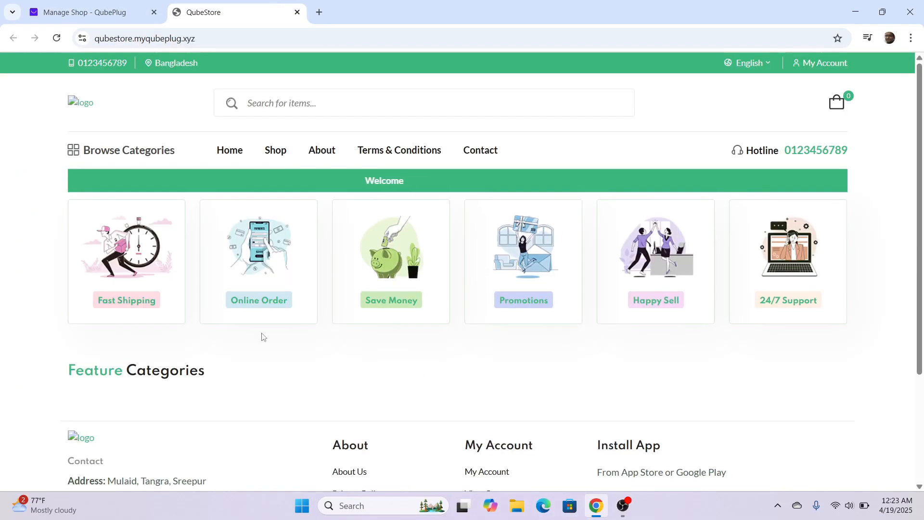
click(88, 4)
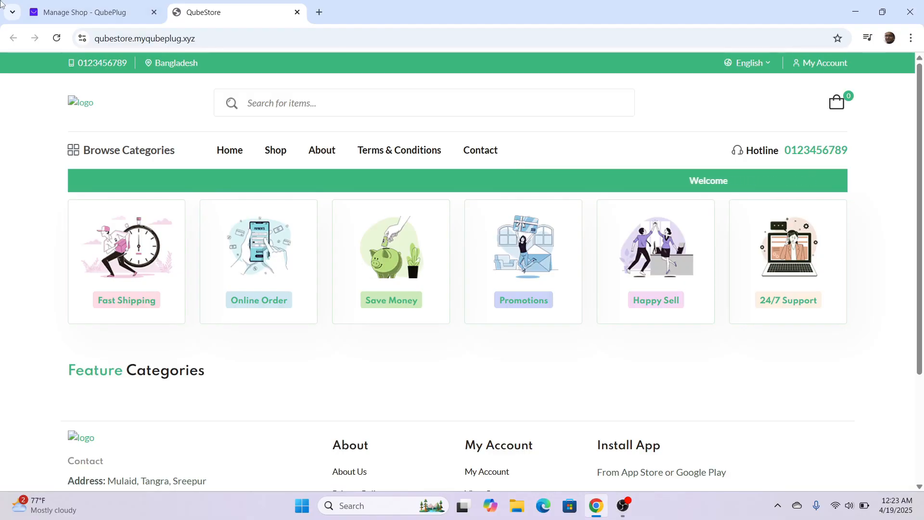
click(81, 3)
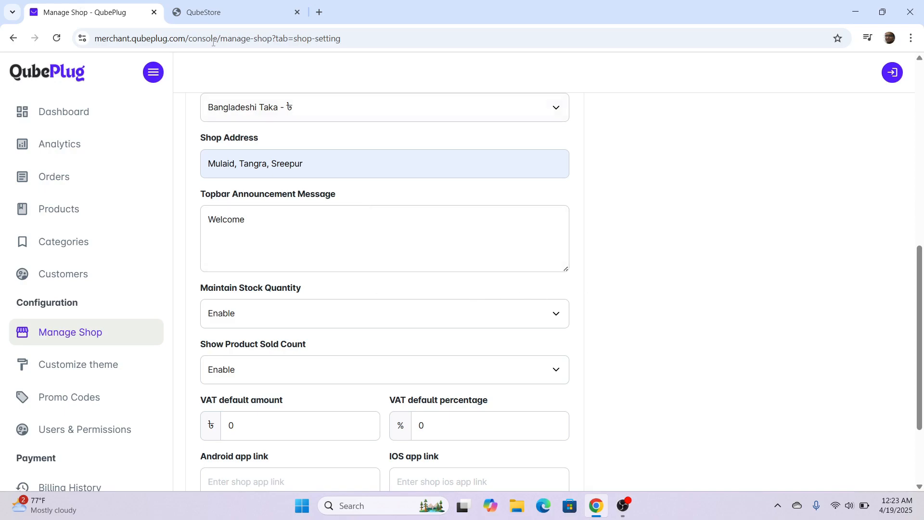
click(203, 12)
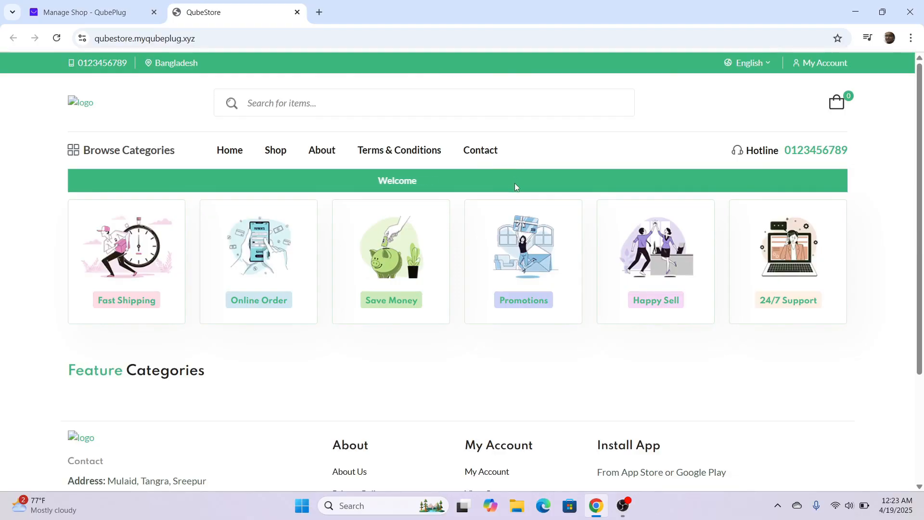
click(50, 2)
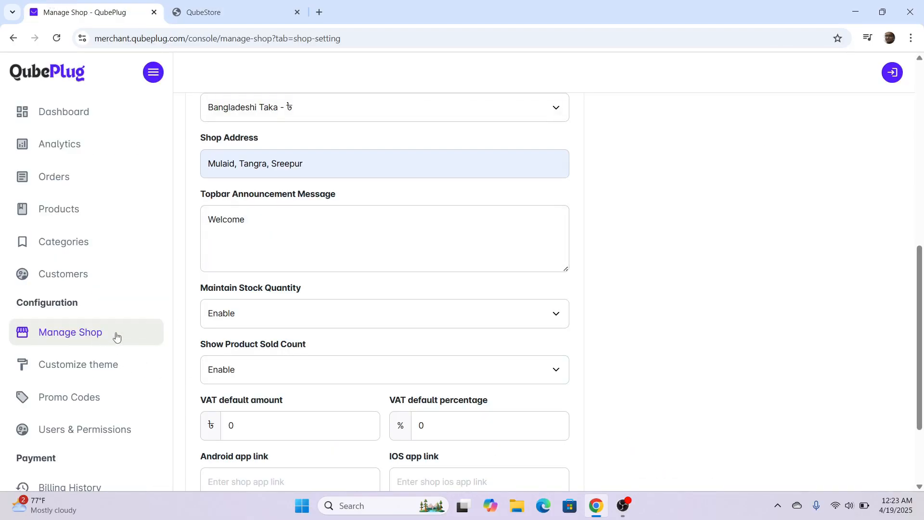
- Open theme customization and save blue #0D6EFD as the theme primary color
click(101, 371)
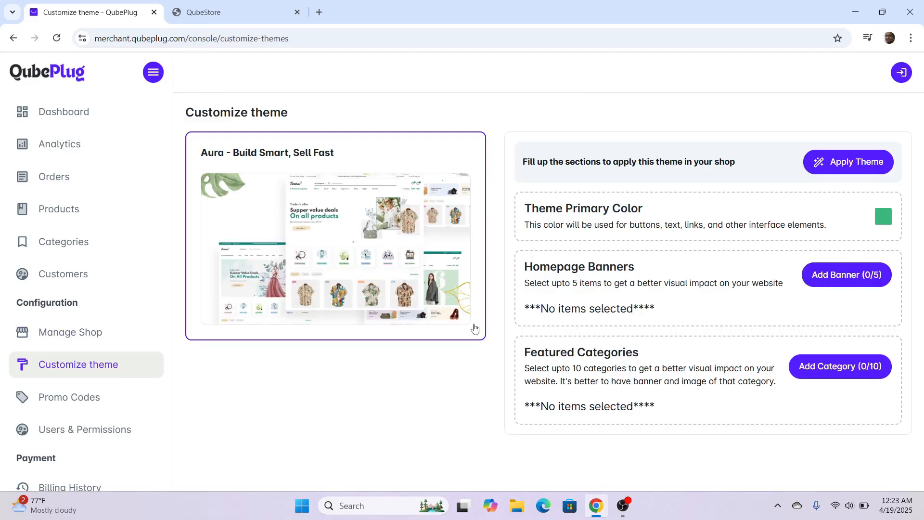
click(884, 220)
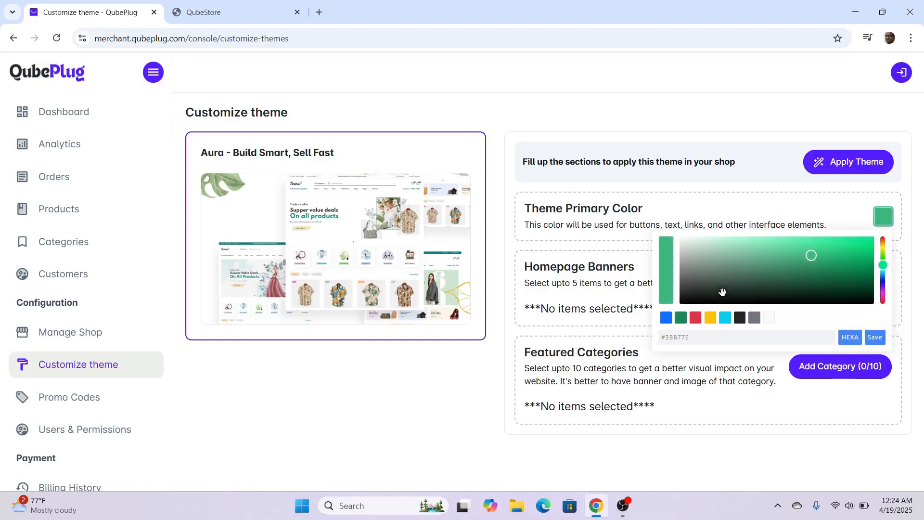
click(666, 318)
drag(780, 272, 714, 310)
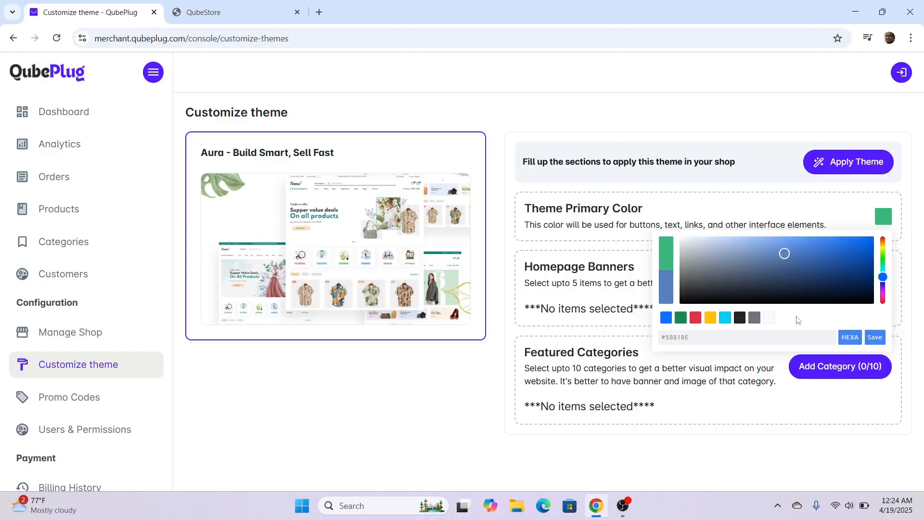
click(667, 318)
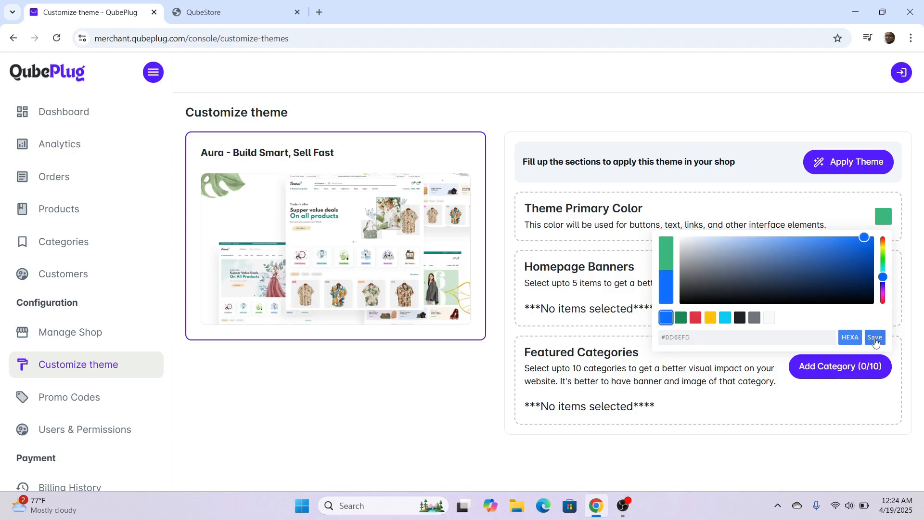
click(876, 338)
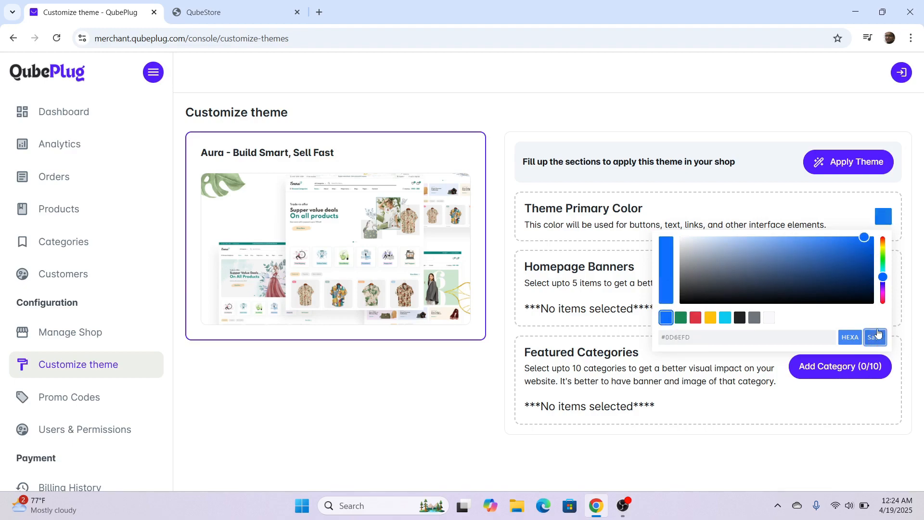
click(886, 225)
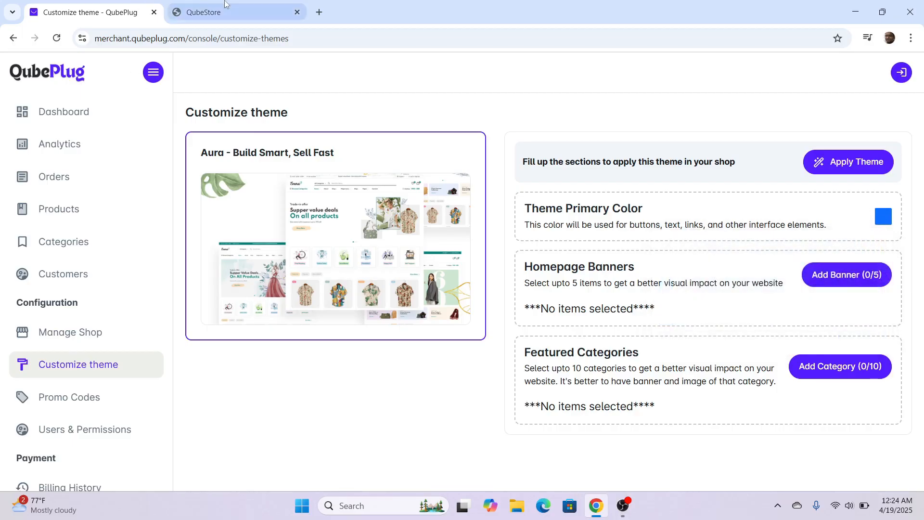
- Apply the theme to the shop and reload the storefront to check the new primary color
click(207, 12)
click(110, 5)
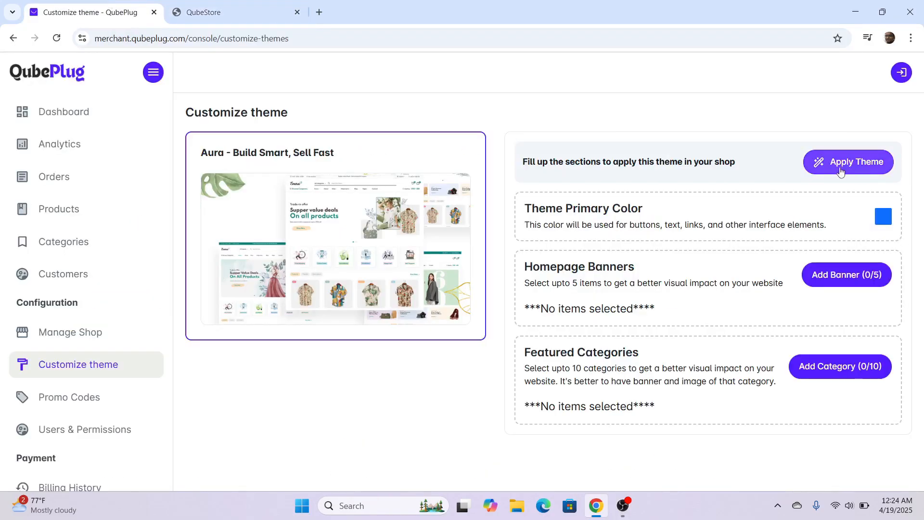
click(862, 169)
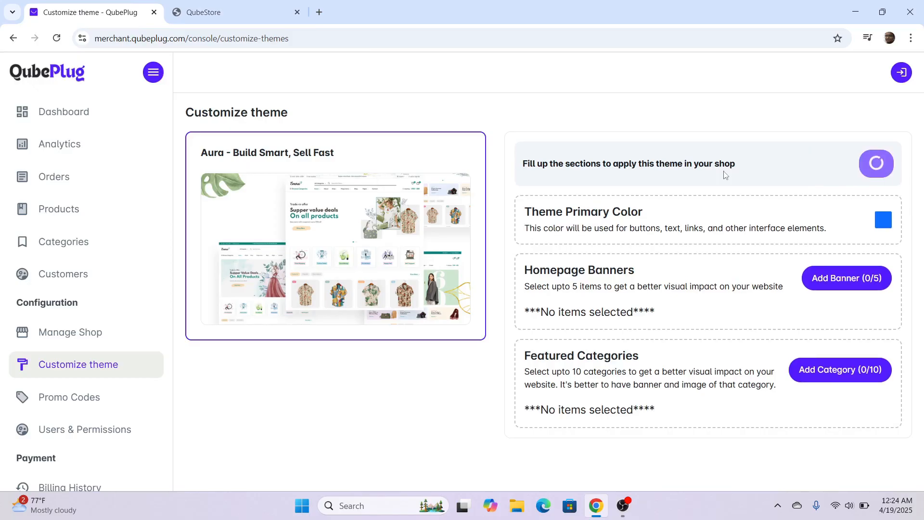
click(225, 6)
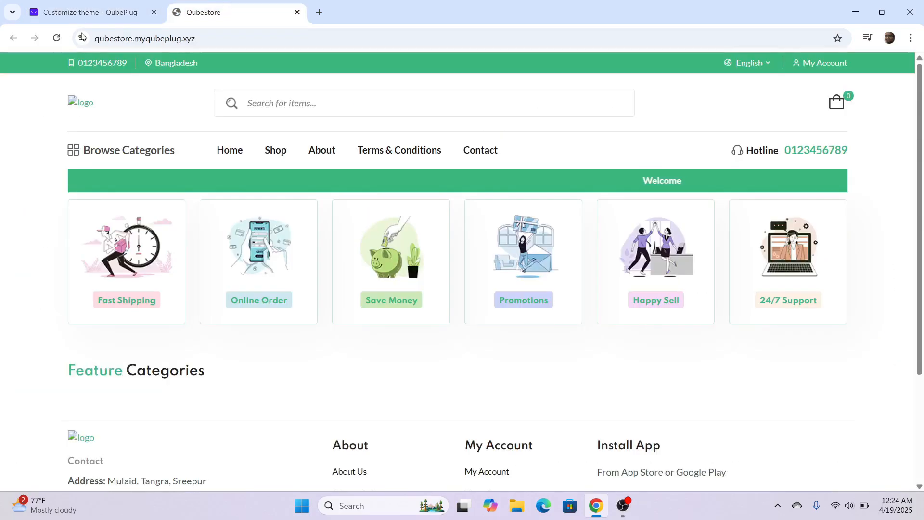
key(F5)
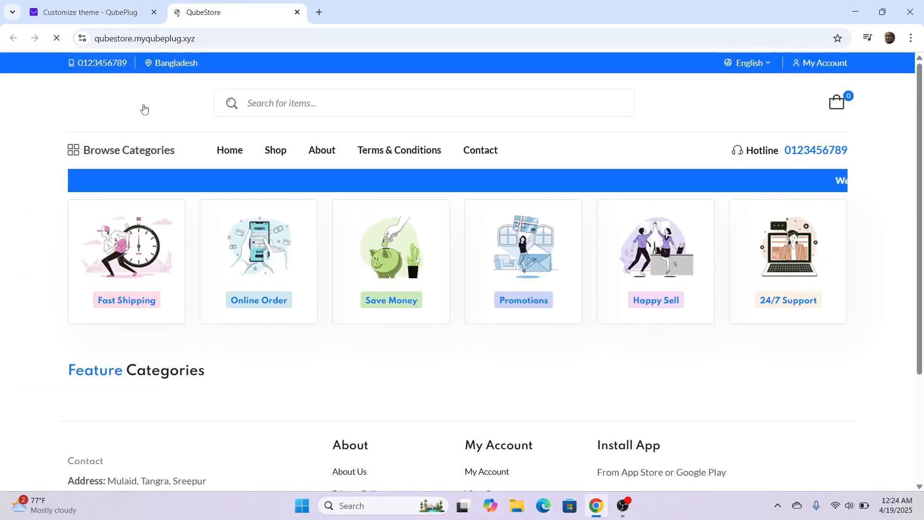
scroll(316, 383, down, 2)
scroll(316, 382, up, 2)
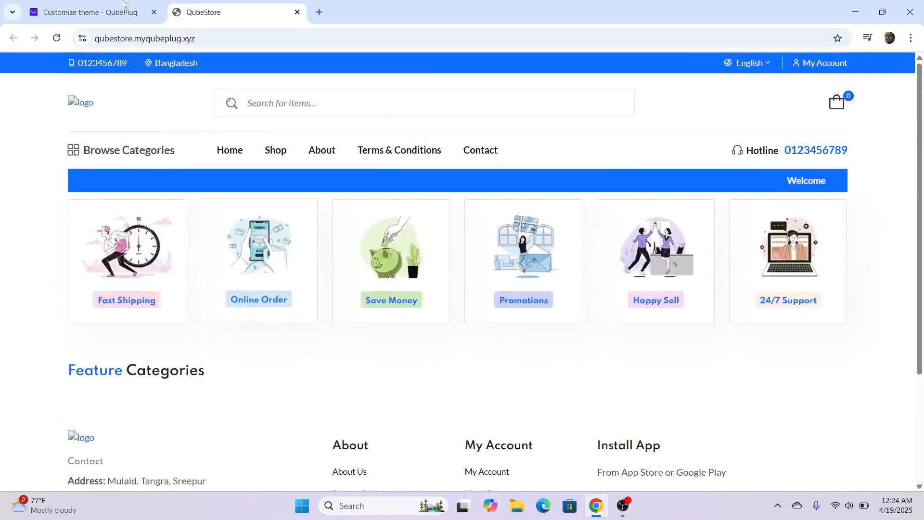
click(143, 8)
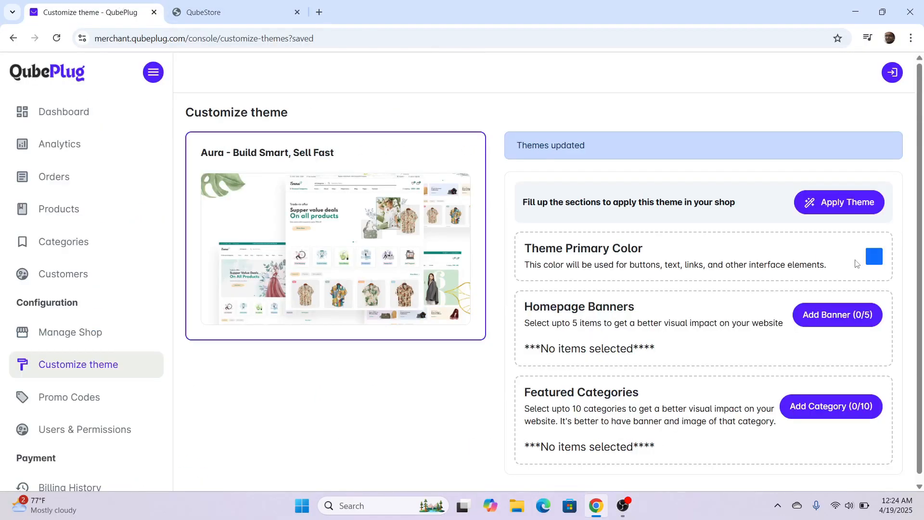
click(224, 12)
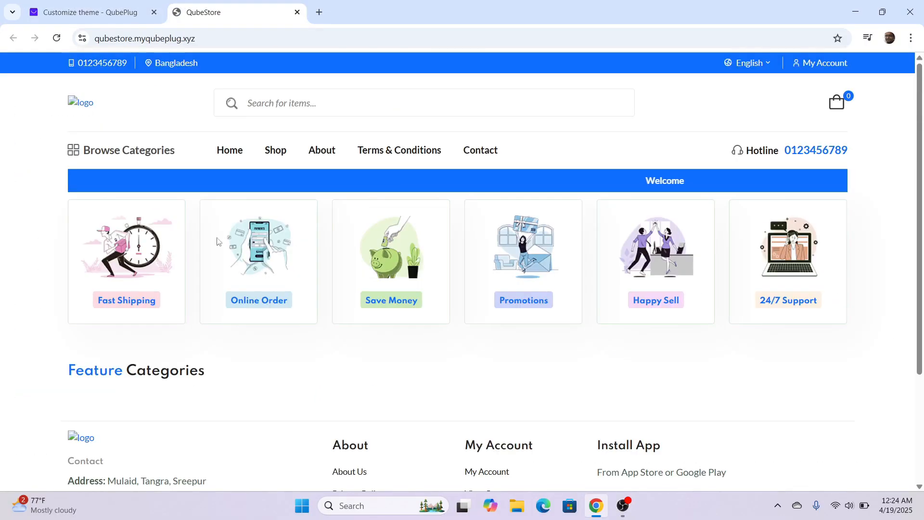
click(91, 12)
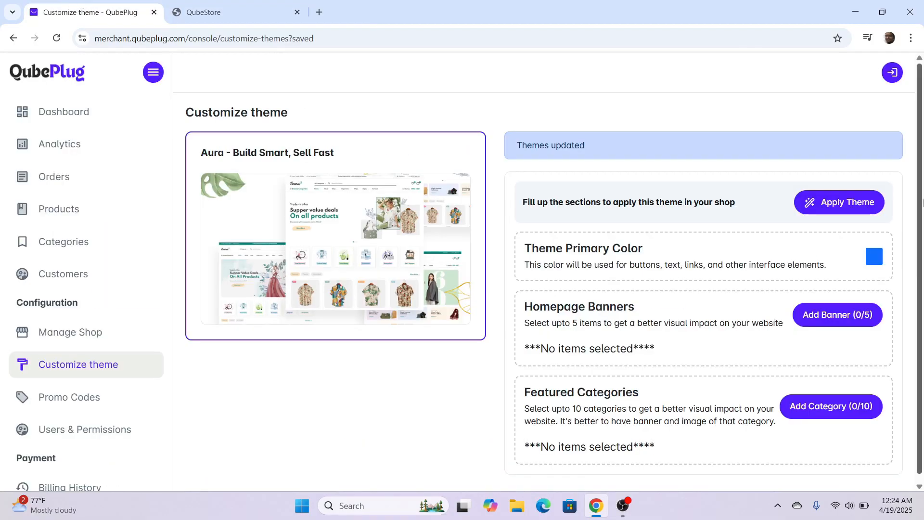
- Review the size requirements and fields for a new homepage banner, leaving the form without adding one
click(832, 325)
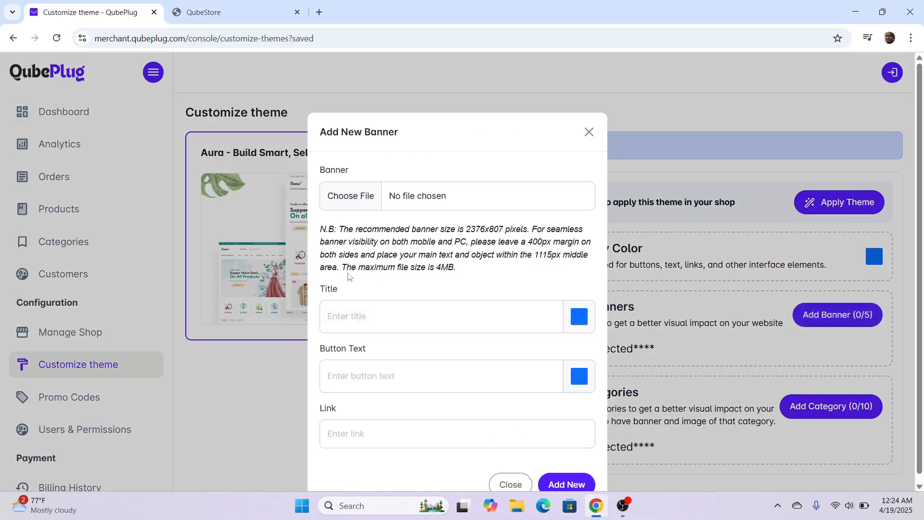
scroll(435, 236, down, 1)
scroll(435, 236, down, 1)
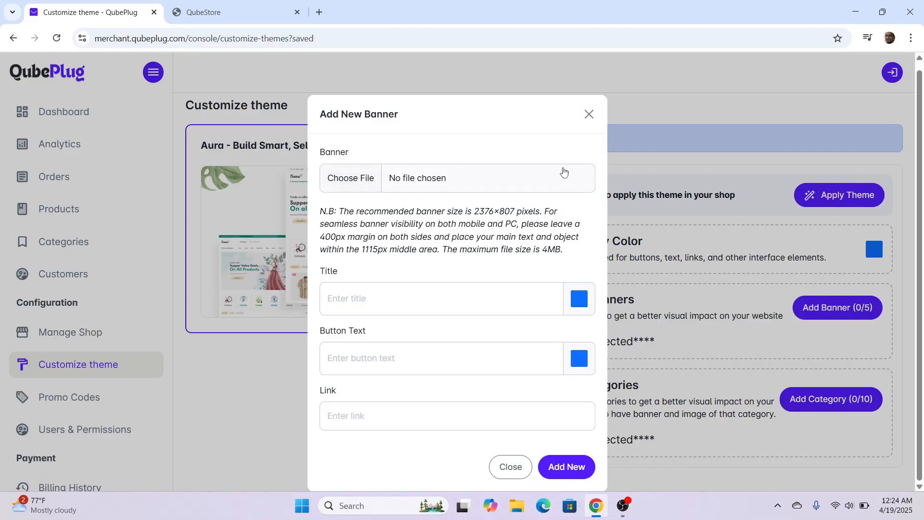
click(588, 116)
- Save the Aura theme preview image as a PNG in the Downloads folder
right_click(316, 211)
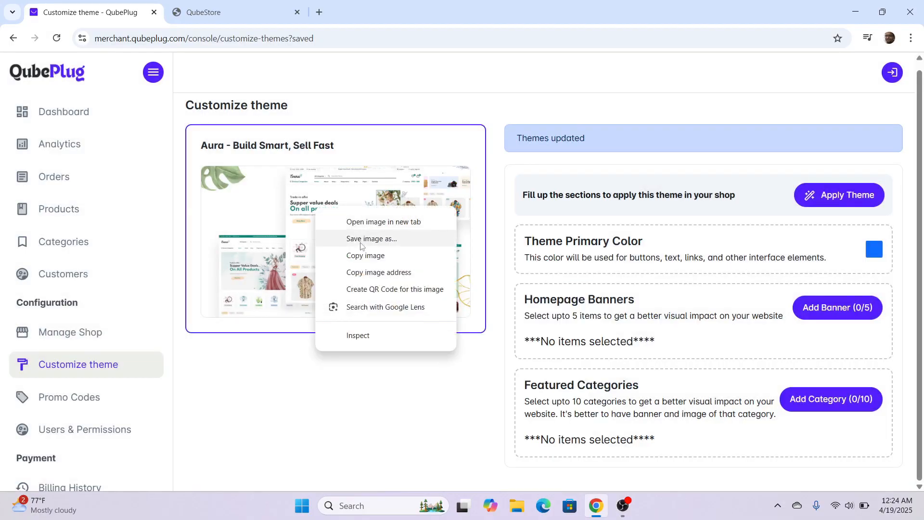
click(372, 239)
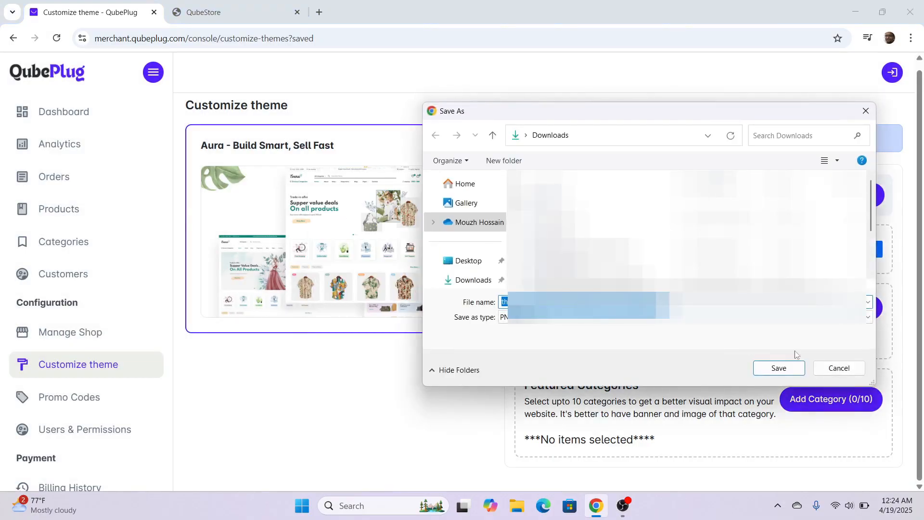
click(782, 367)
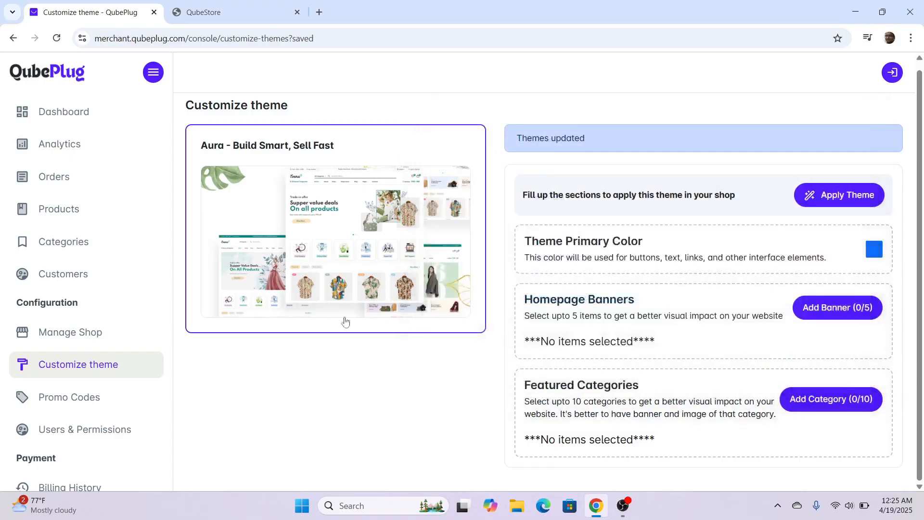
- Add the downloaded Aura theme PNG as a homepage banner without title, button text or link, and return to the storefront
click(831, 311)
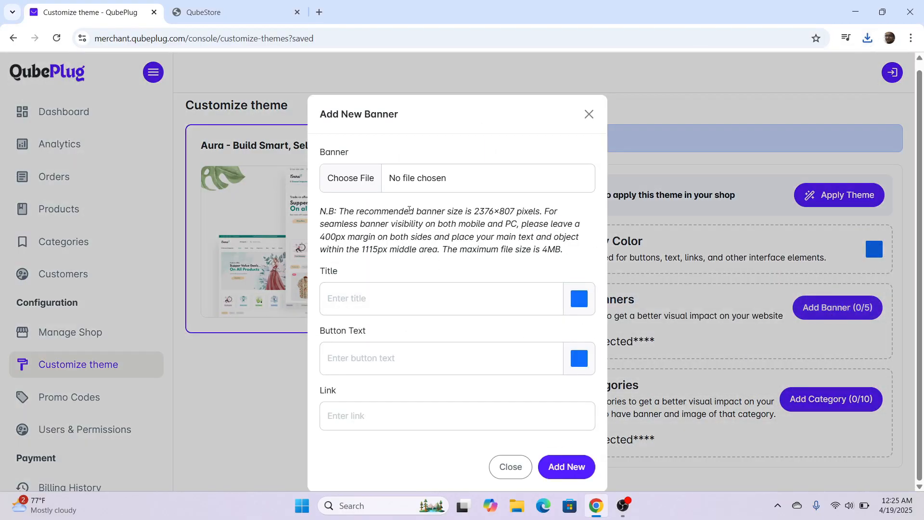
click(351, 178)
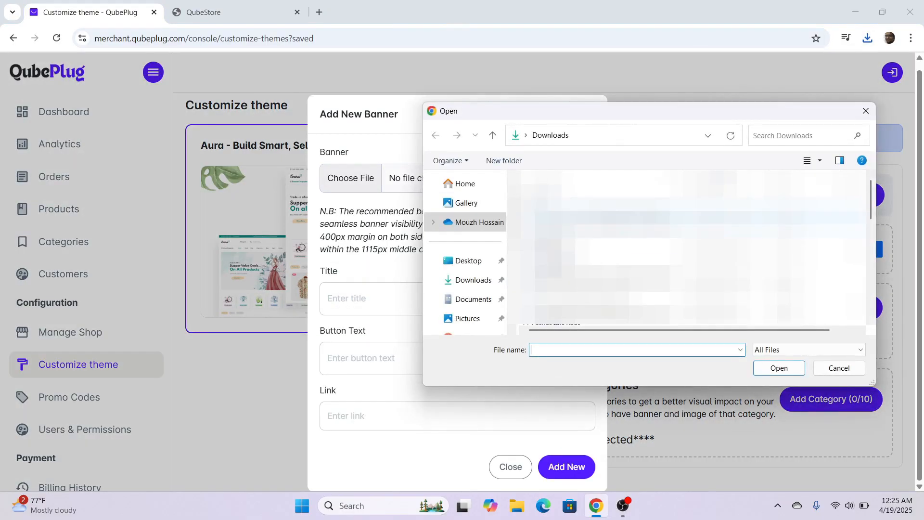
double_click(613, 217)
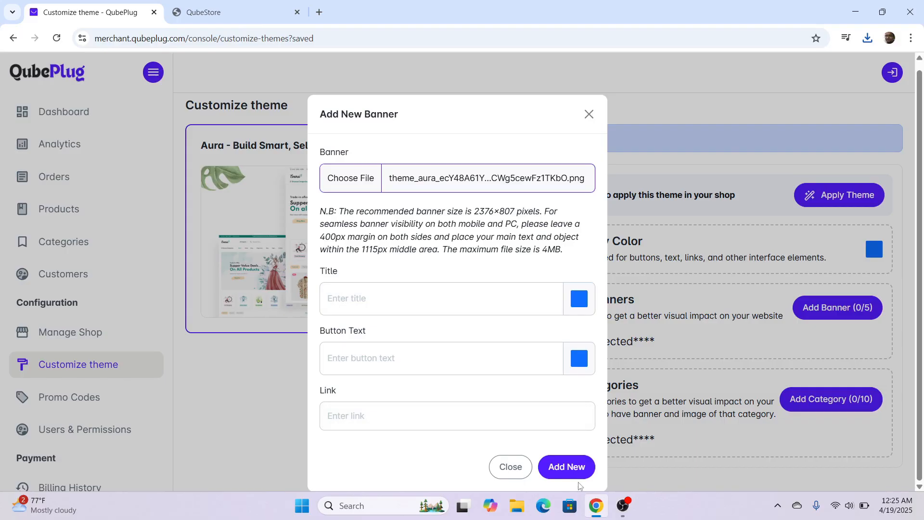
click(571, 474)
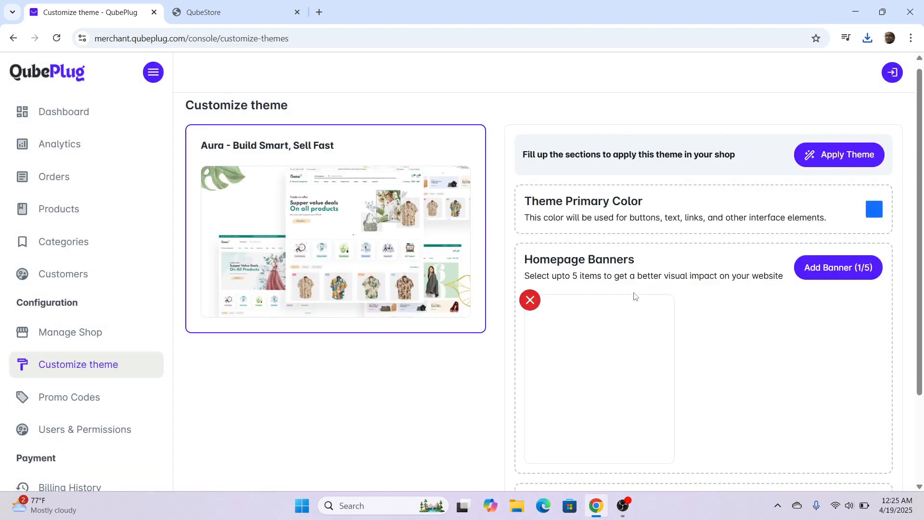
scroll(634, 297, down, 2)
click(207, 12)
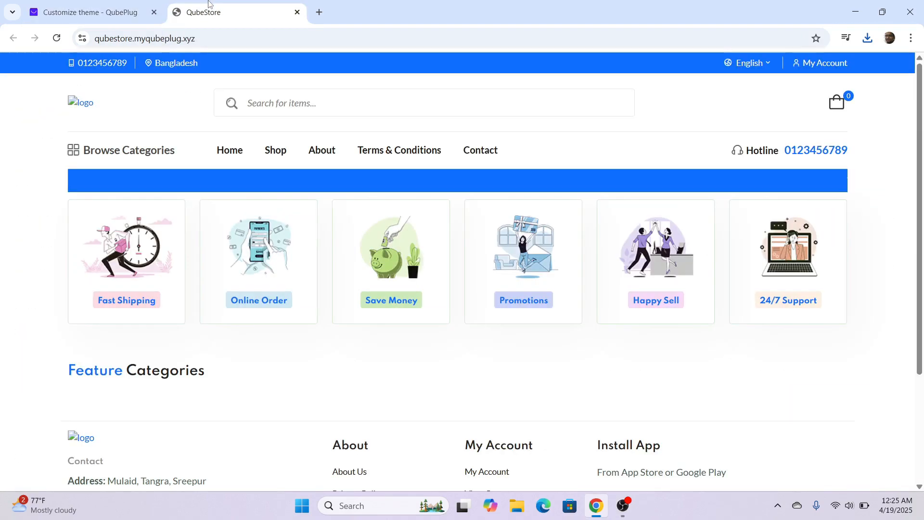
- Reload the storefront and compare the new homepage banner with the Homepage Banners section of the theme settings
click(49, 41)
scroll(259, 238, down, 3)
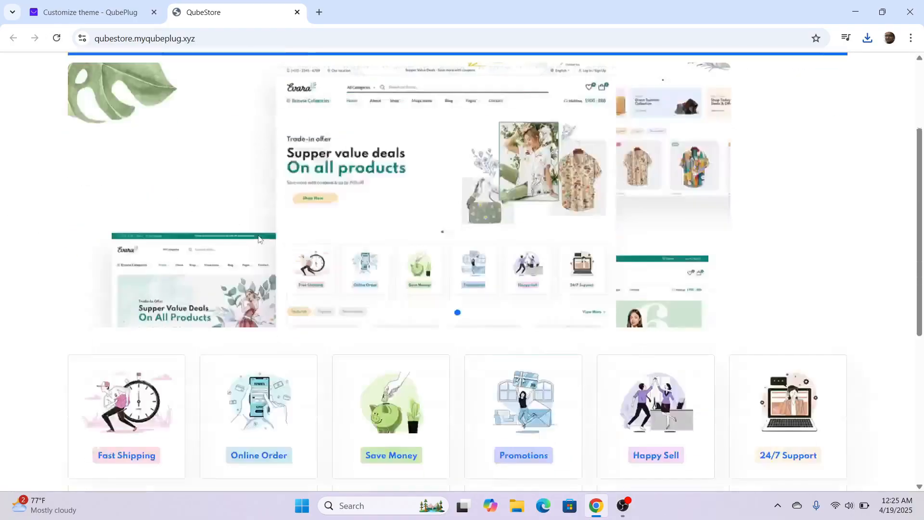
scroll(258, 239, up, 2)
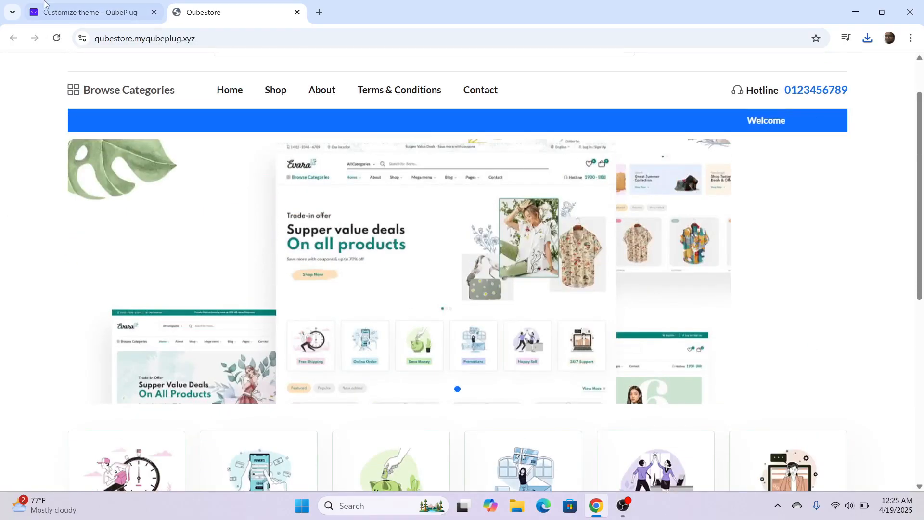
click(43, 4)
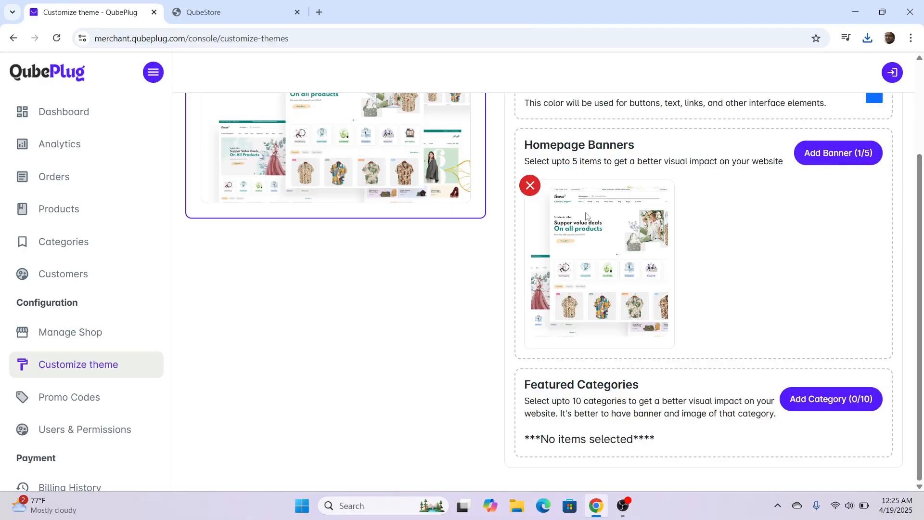
click(212, 12)
scroll(811, 235, up, 2)
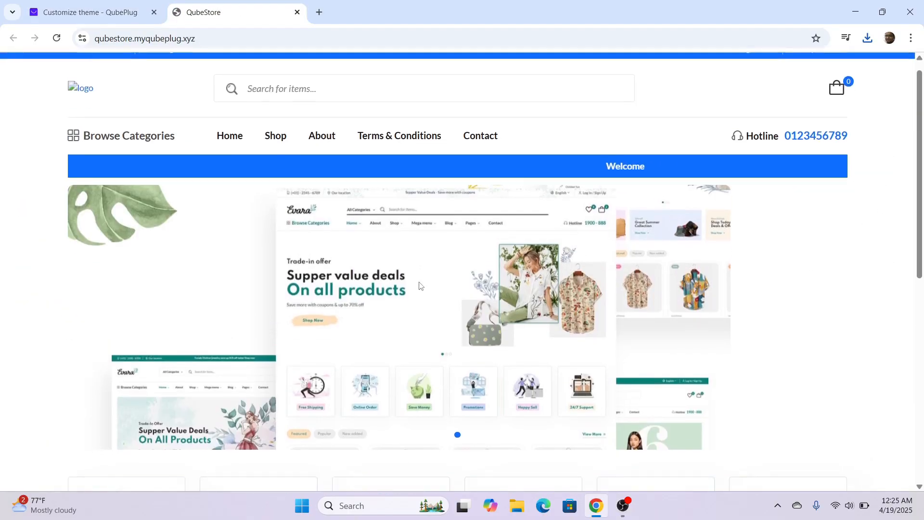
scroll(420, 286, down, 1)
- Review the form for another homepage banner alongside the storefront's banner area, leaving the form without adding one
click(92, 12)
click(848, 153)
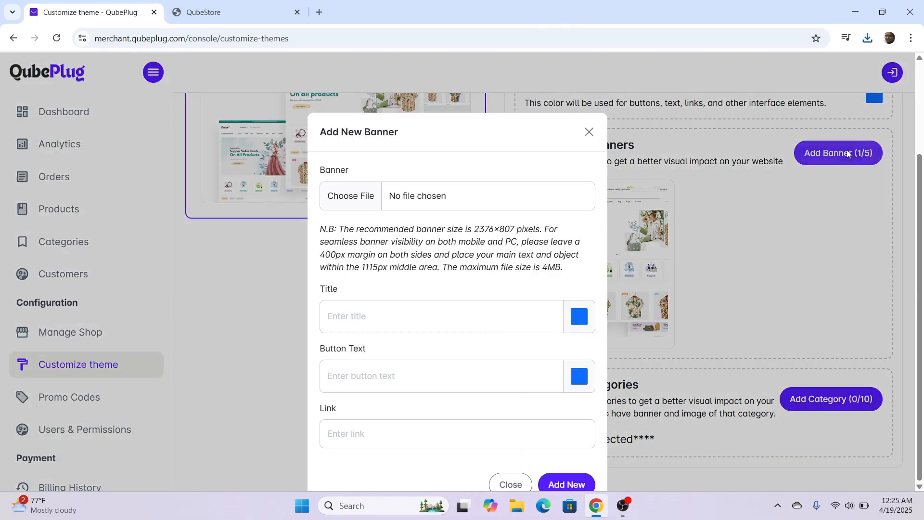
click(205, 11)
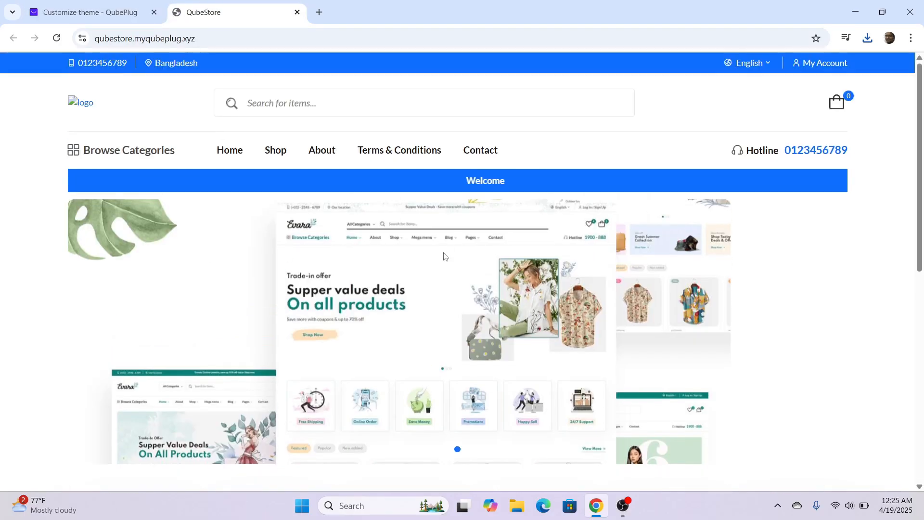
scroll(444, 256, down, 2)
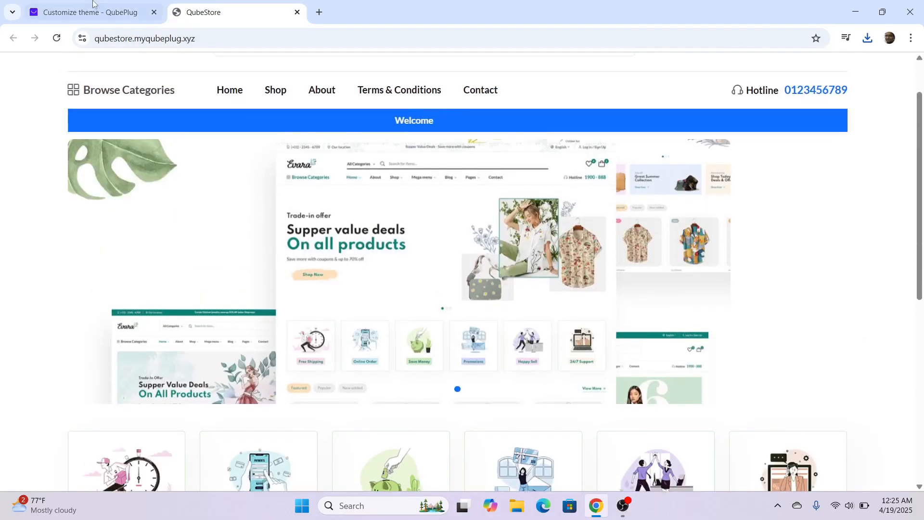
click(93, 5)
click(608, 151)
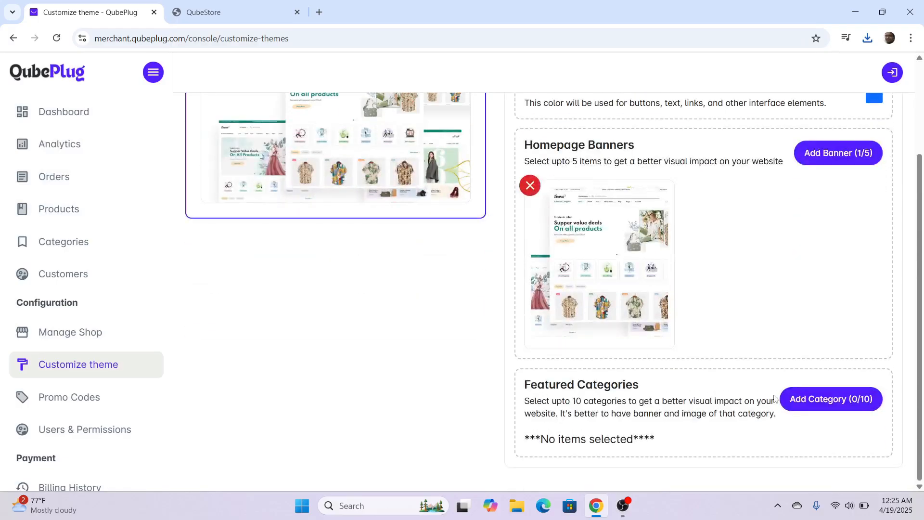
- Review the featured category selector and the new category form without adding anything, and return to the theme customization page
click(828, 404)
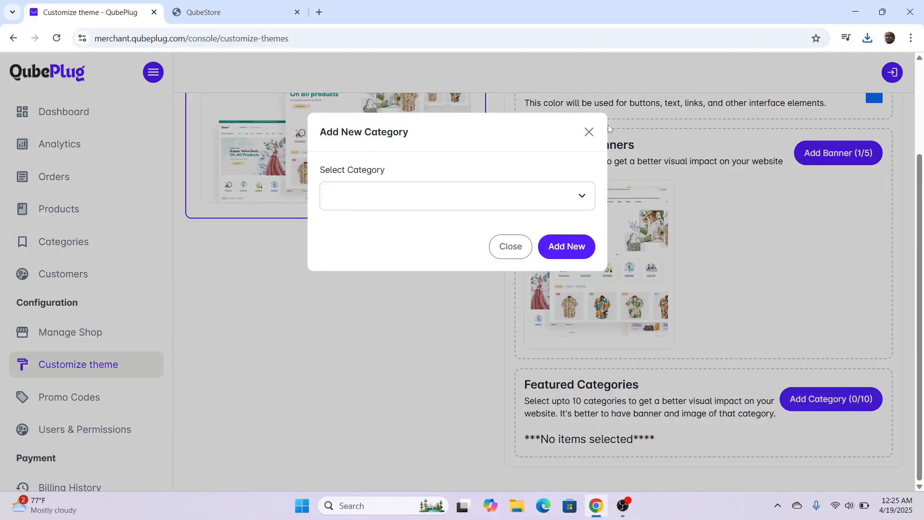
click(589, 132)
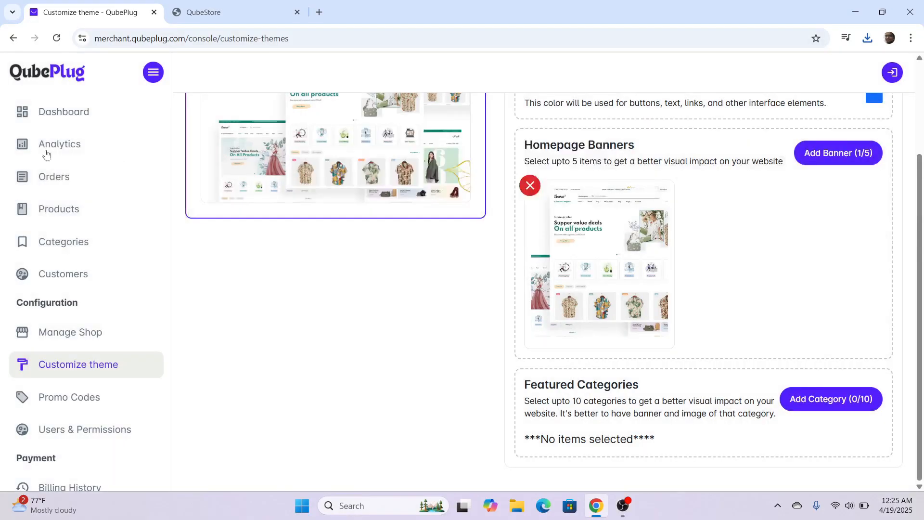
click(89, 251)
click(854, 117)
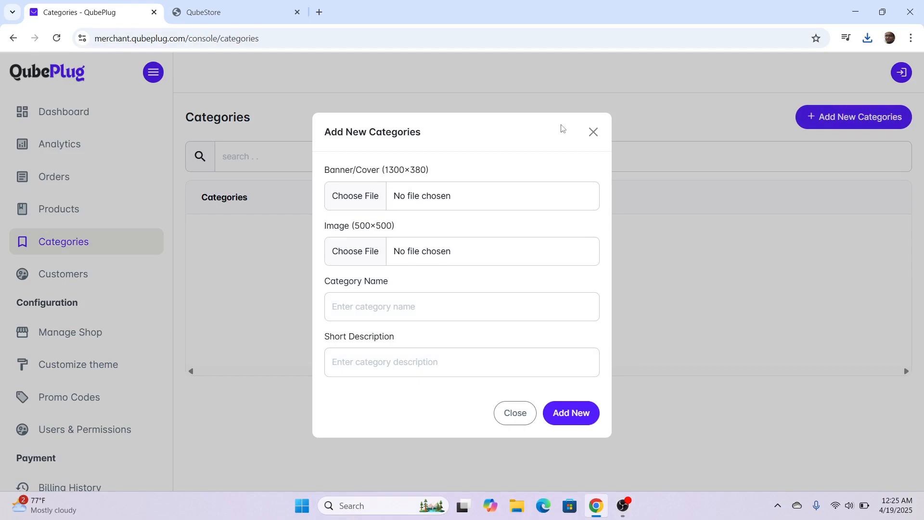
click(594, 135)
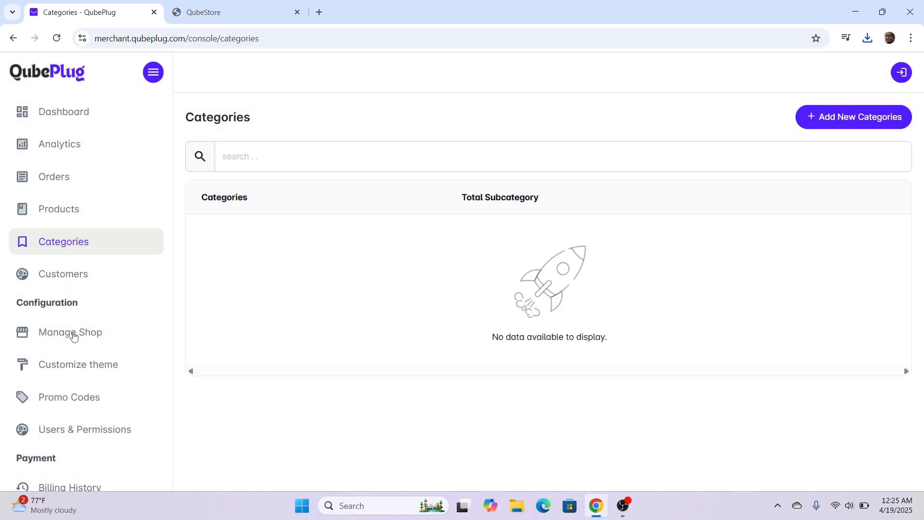
click(77, 364)
scroll(790, 366, down, 3)
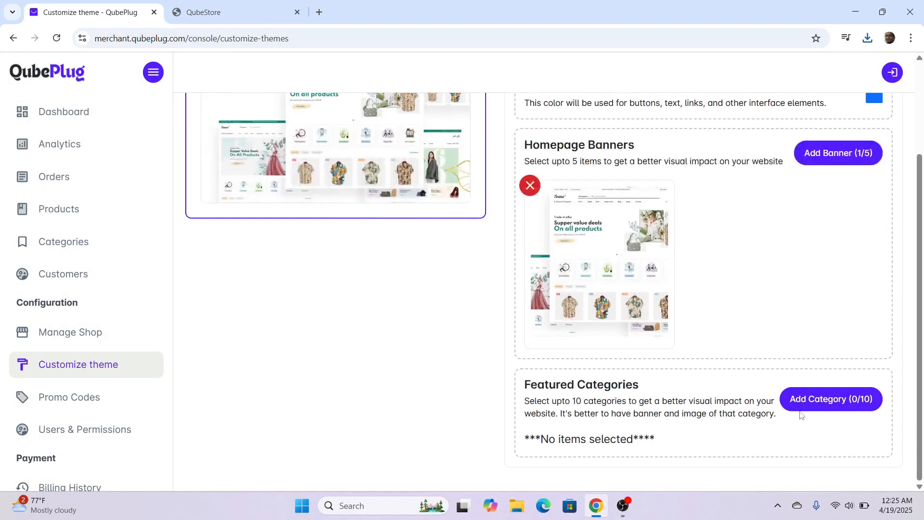
- Check the Feature Categories section on the storefront and return to the start of the theme customization page
click(207, 12)
scroll(96, 309, down, 10)
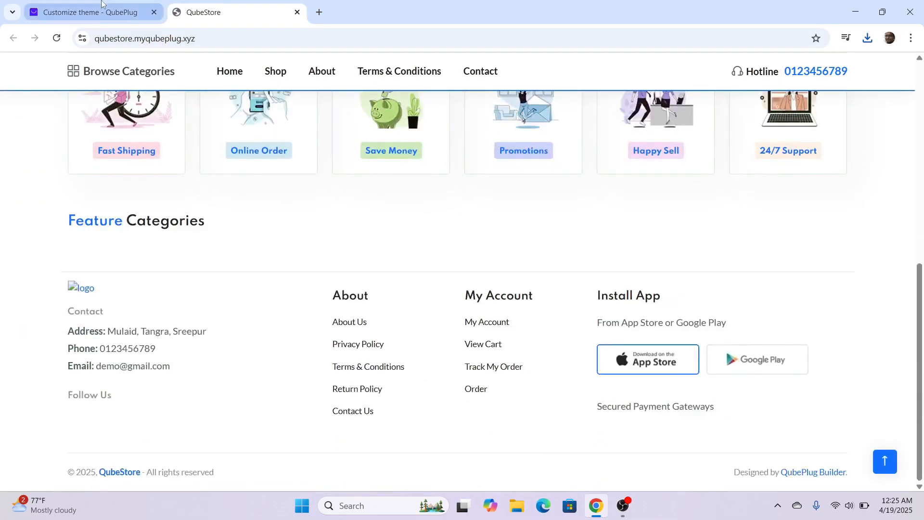
click(91, 12)
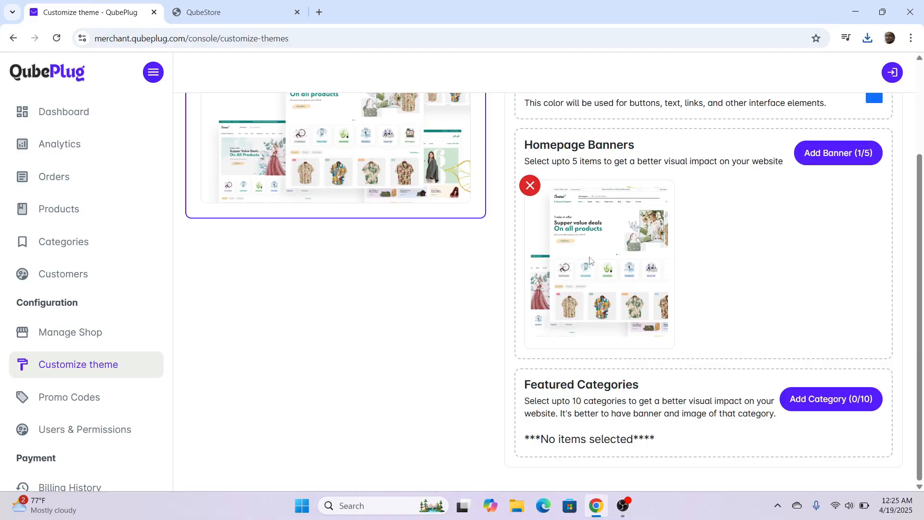
scroll(590, 260, up, 3)
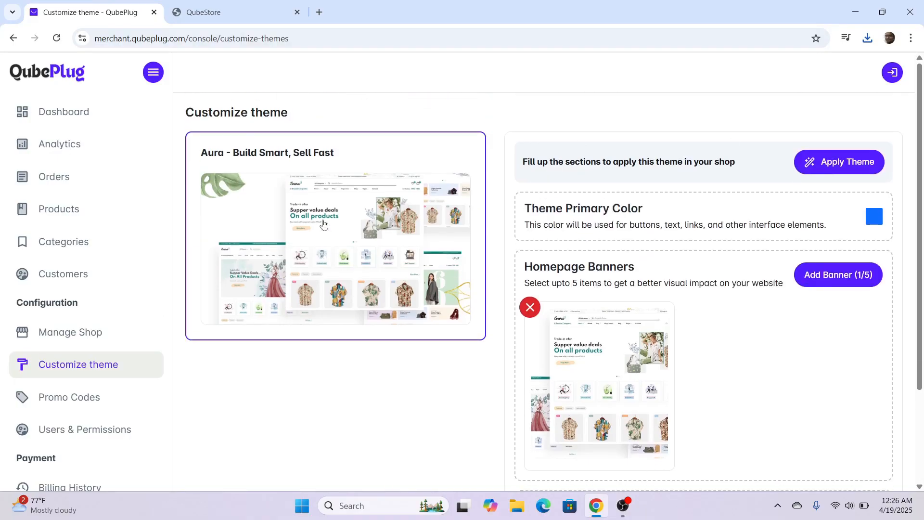
- Open the shop settings from the shop management page
click(87, 326)
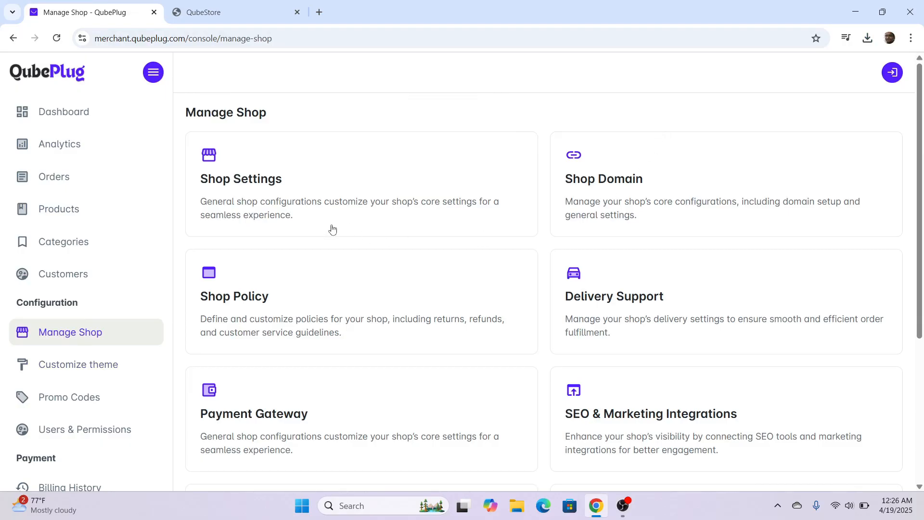
click(307, 201)
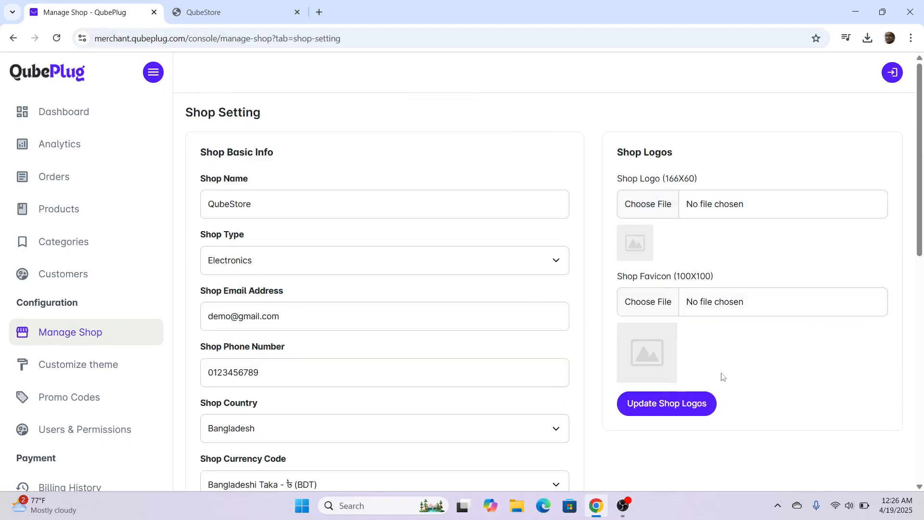
- Try the Aura theme PNG, QubePlug.png and another downloaded image as the shop logo
click(698, 215)
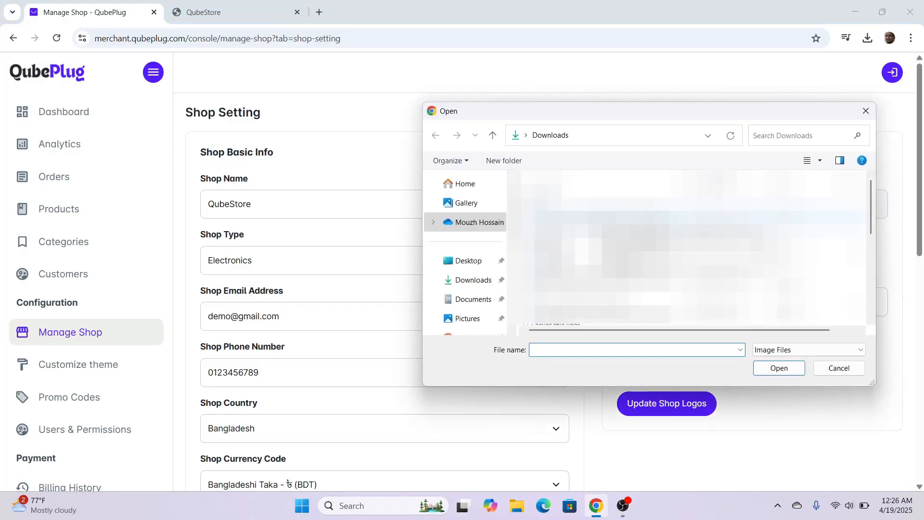
double_click(669, 214)
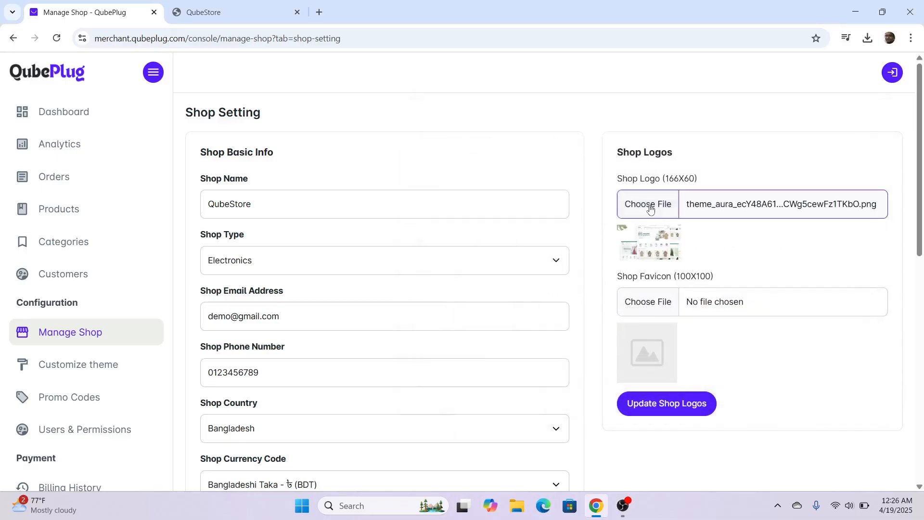
click(669, 207)
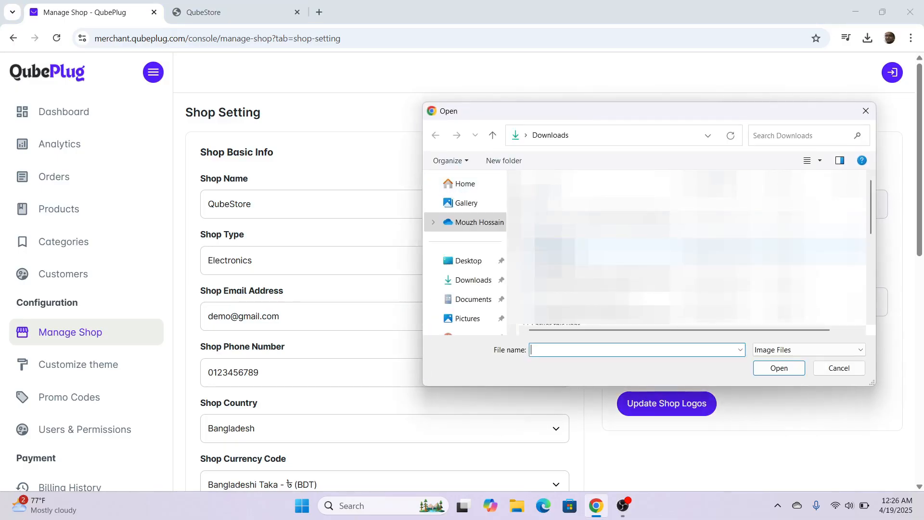
double_click(697, 248)
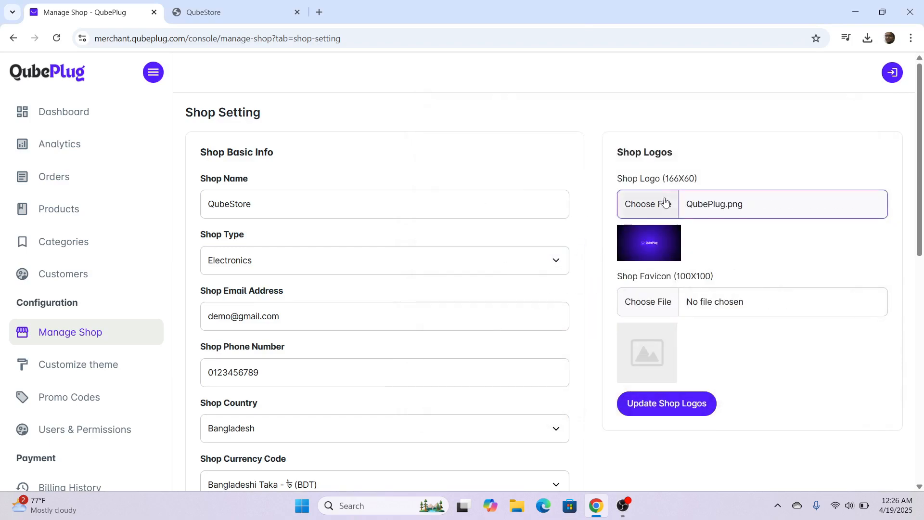
click(652, 205)
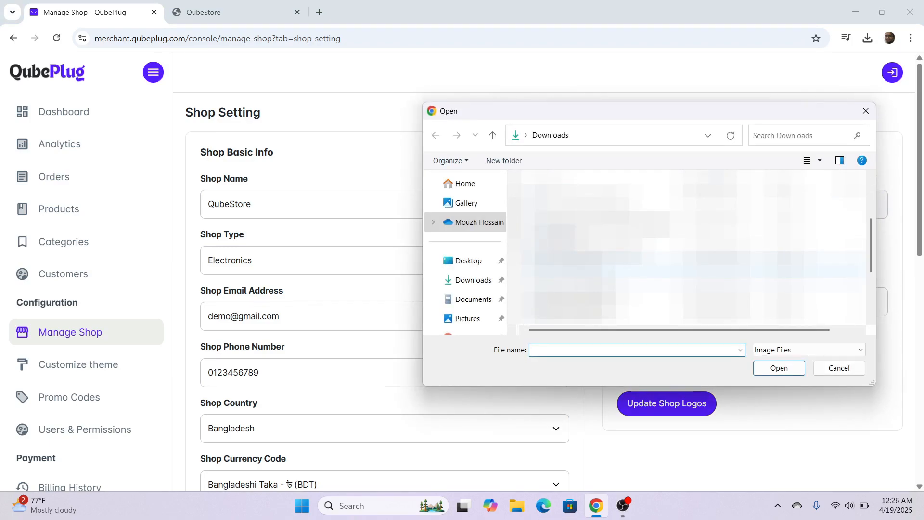
double_click(693, 272)
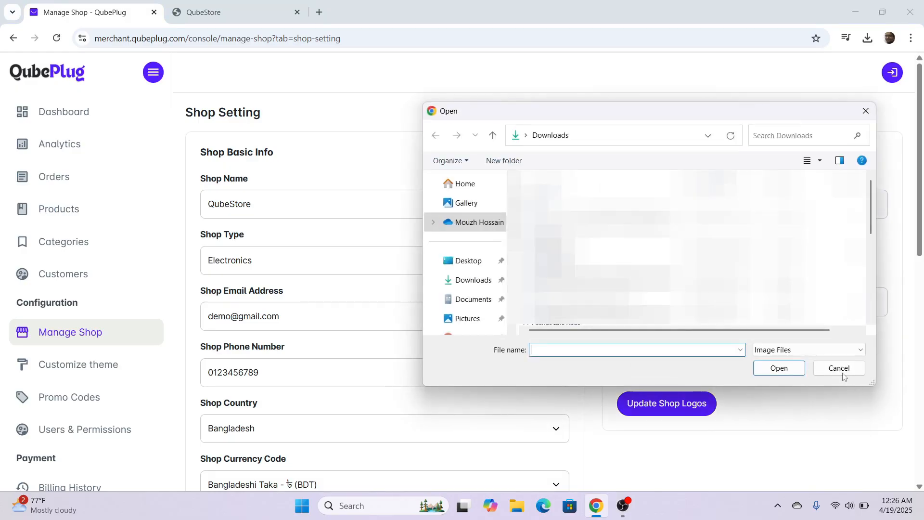
click(842, 374)
- Save the QubePlug header logo as logo.png in the Downloads folder and choose it as the shop favicon
right_click(58, 77)
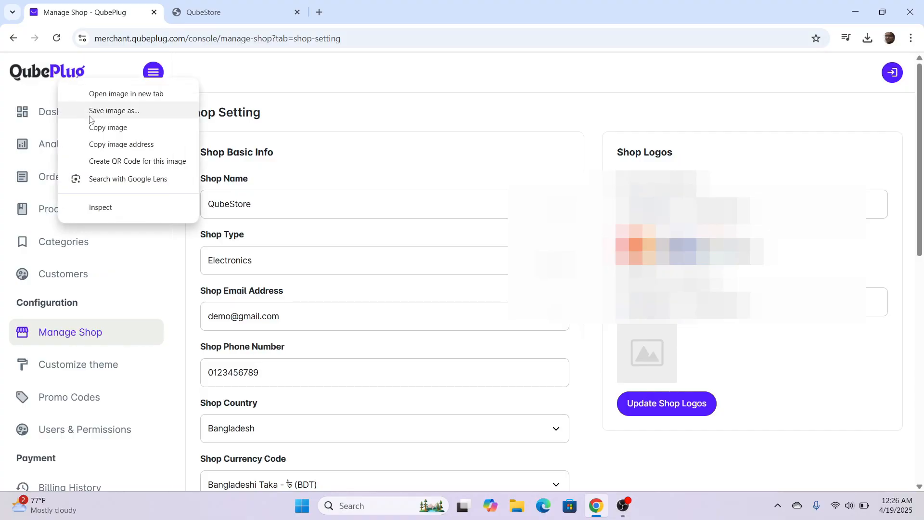
click(110, 111)
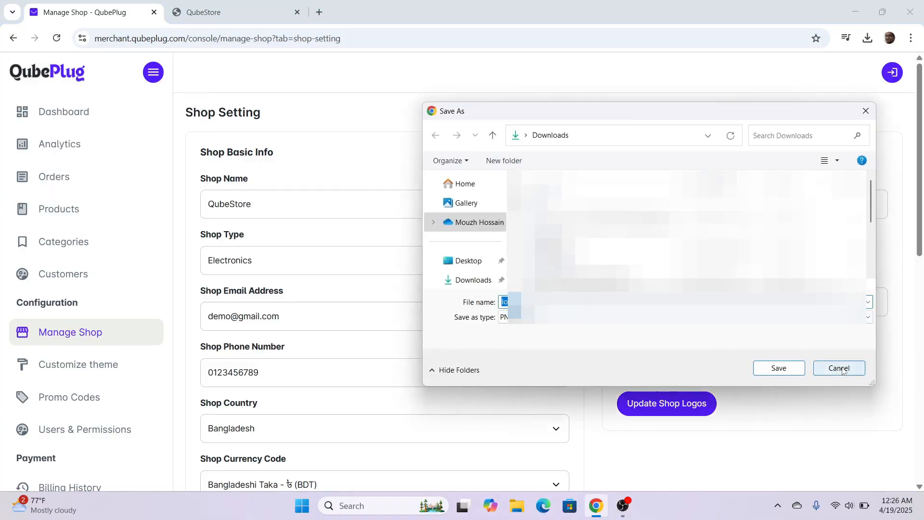
click(777, 367)
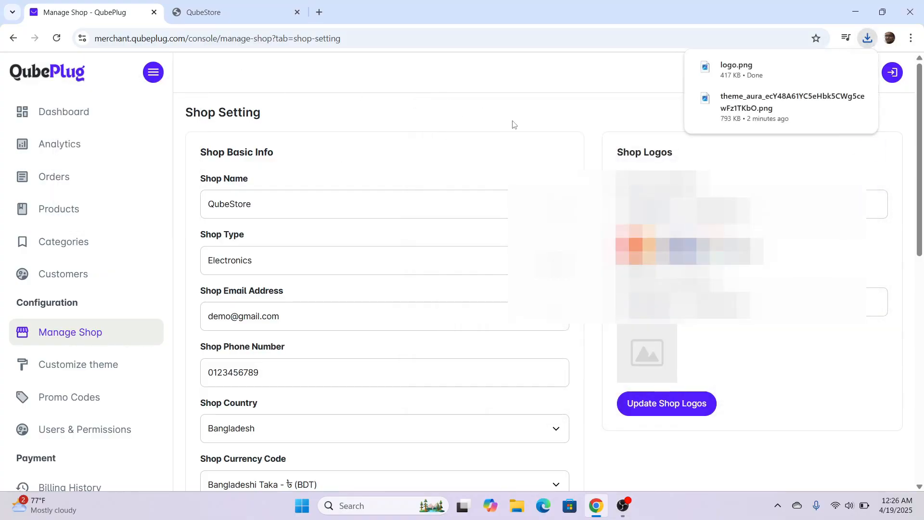
click(650, 302)
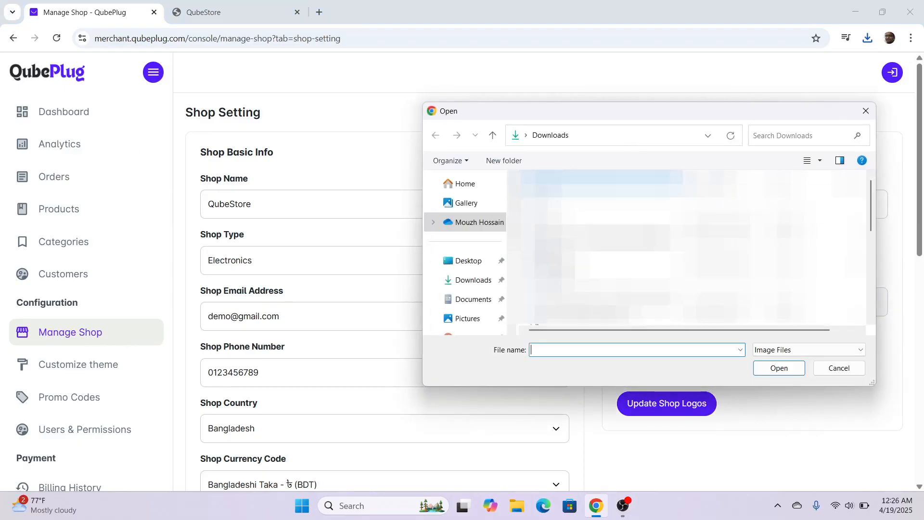
double_click(622, 211)
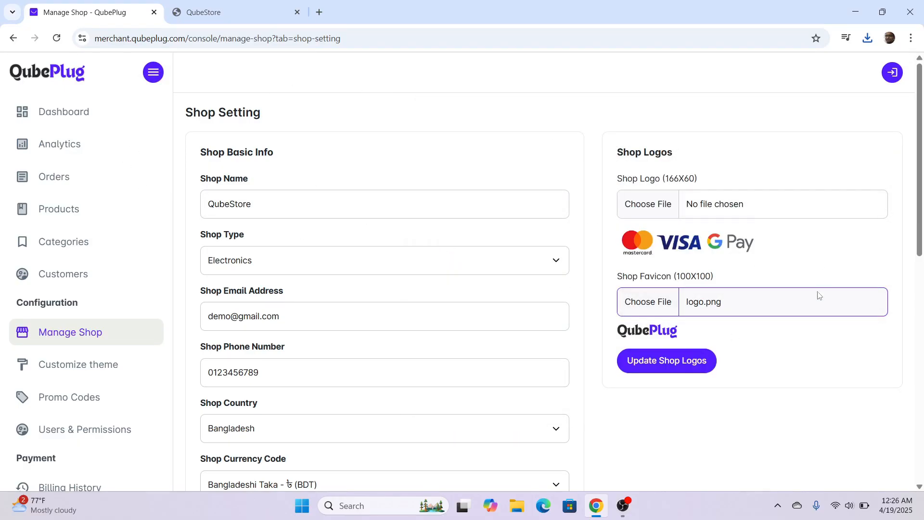
- Try a different image from the Downloads folder as the shop logo
click(686, 207)
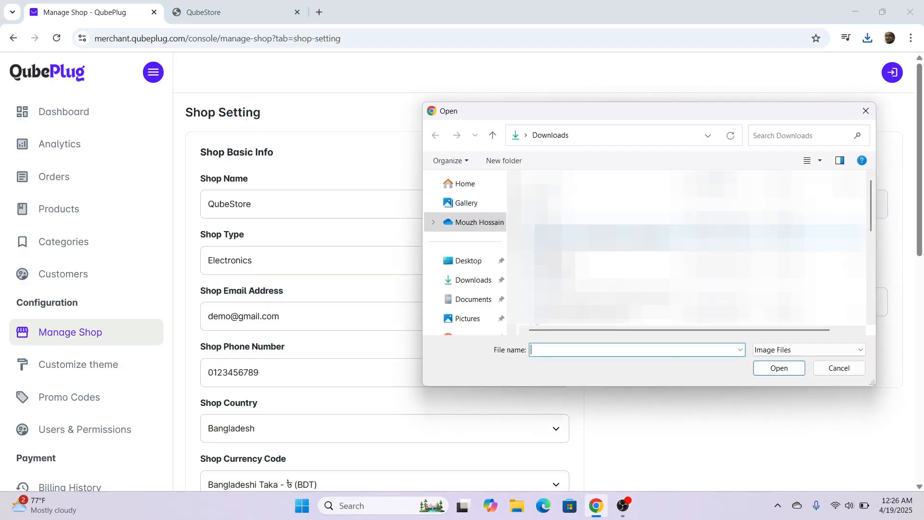
scroll(689, 248, down, 5)
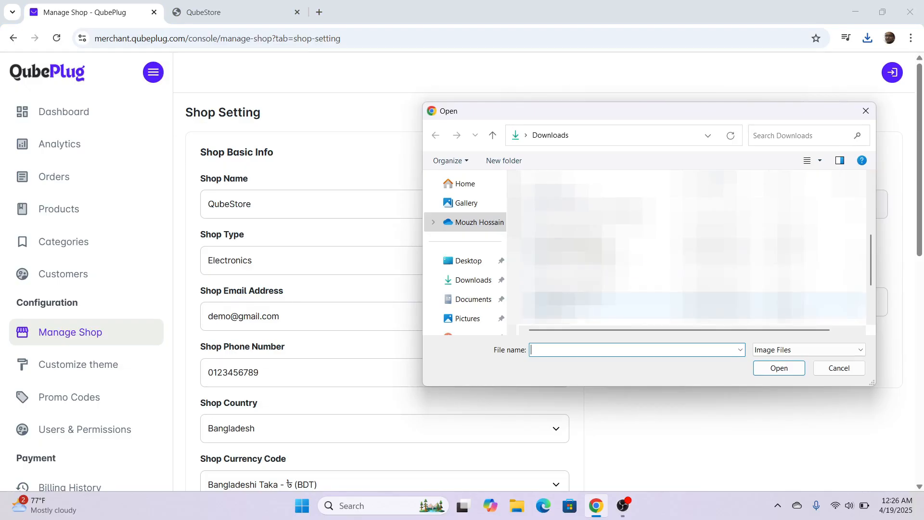
double_click(592, 218)
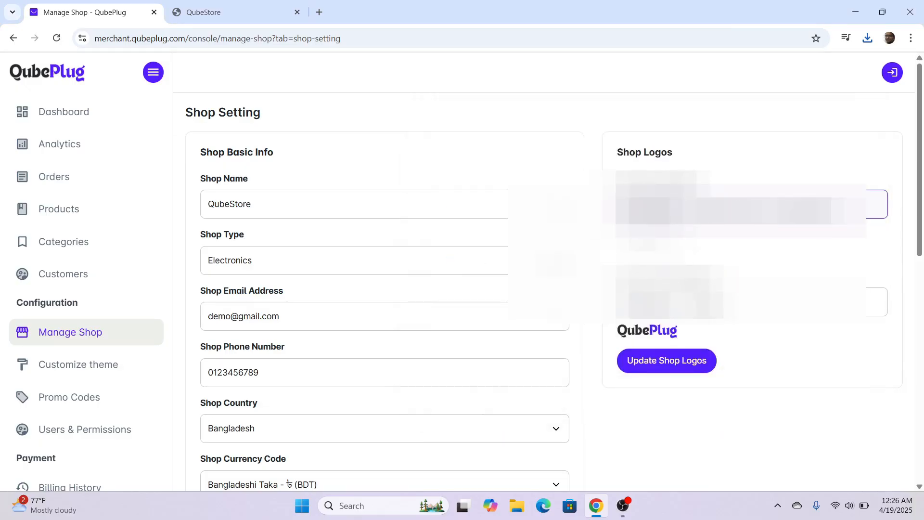
- Choose logo.png as the shop logo and update the shop logos
click(651, 210)
double_click(602, 217)
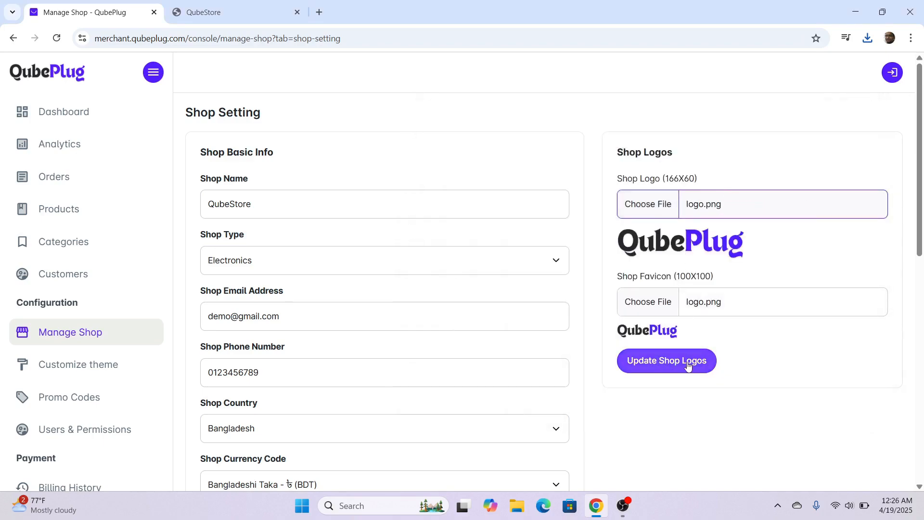
click(669, 366)
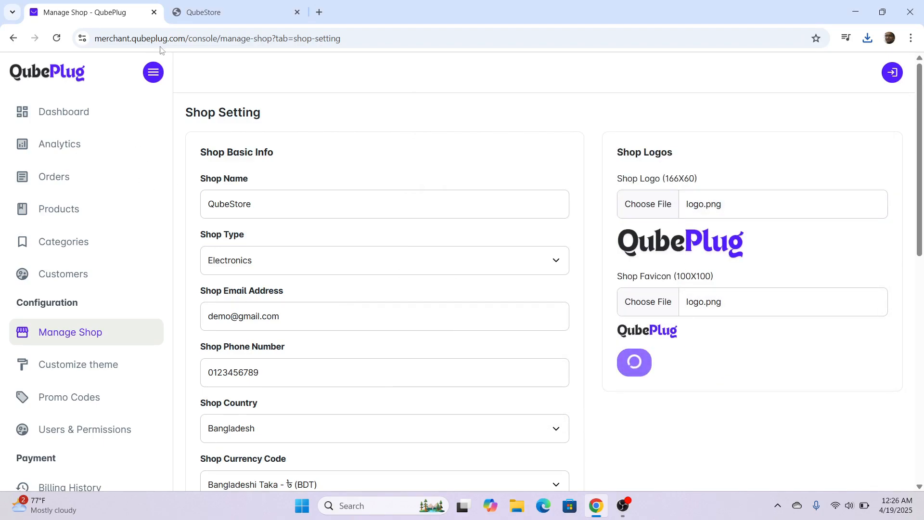
mouse_move(214, 2)
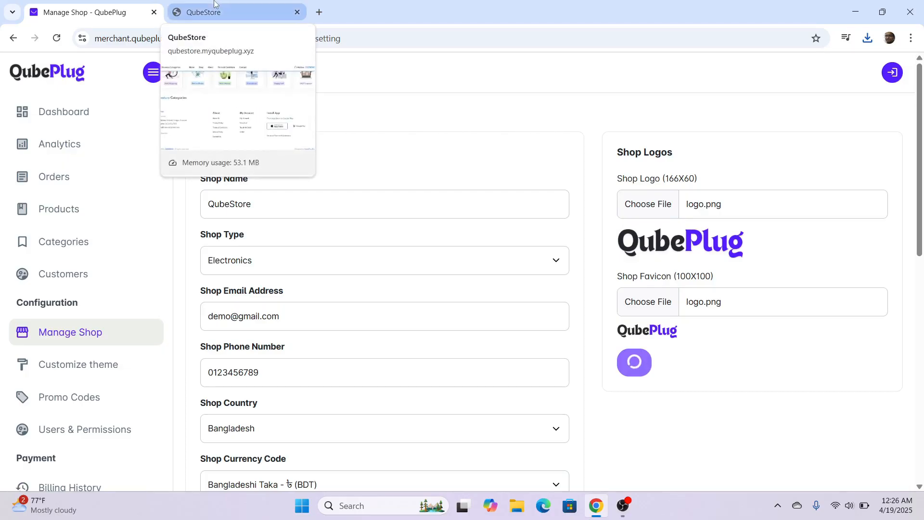
- Check the QubeStore storefront homepage for the new shop logo and favicon, comparing it with the shop settings
click(215, 2)
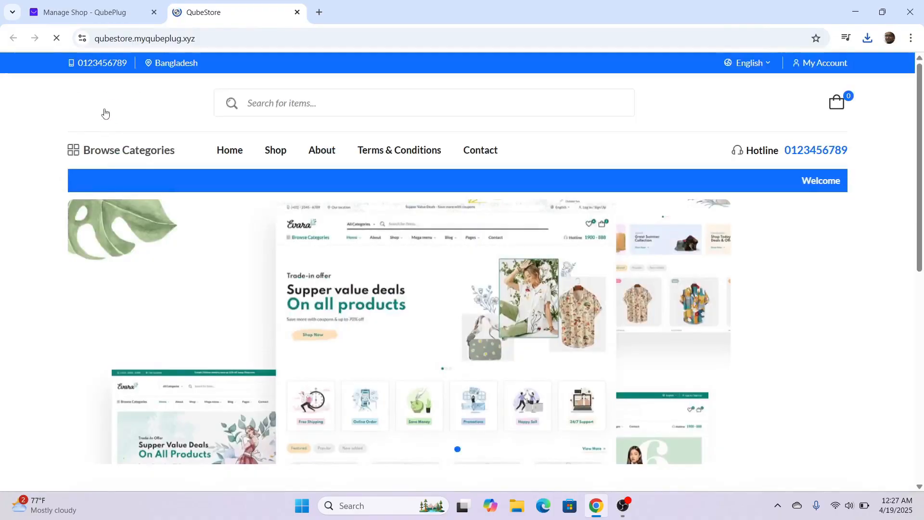
scroll(101, 234, down, 2)
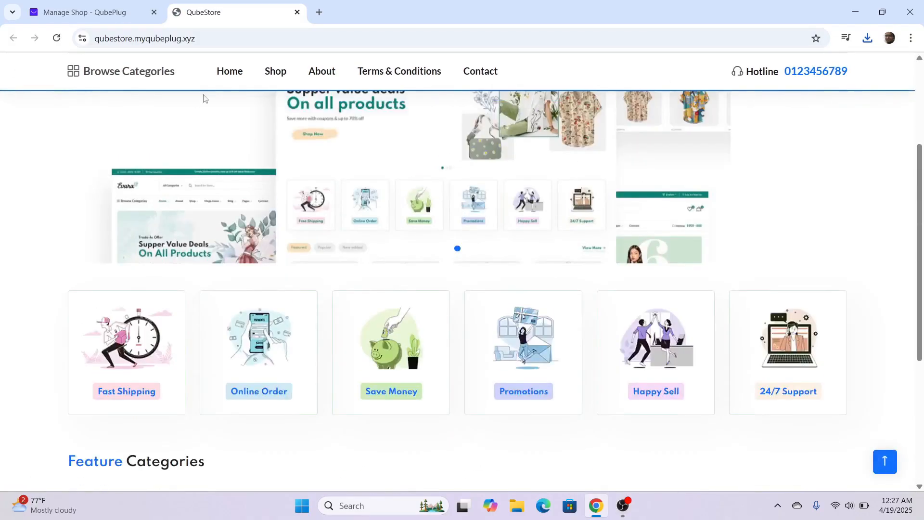
click(79, 6)
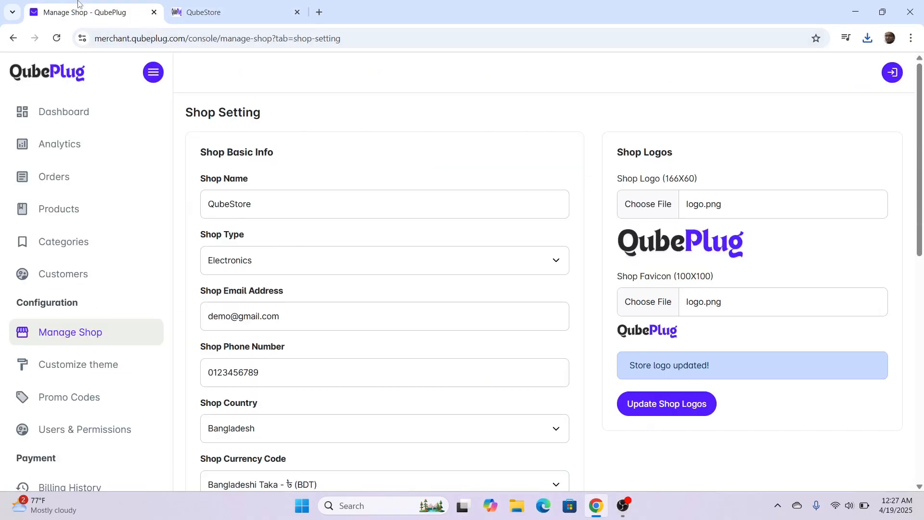
click(202, 3)
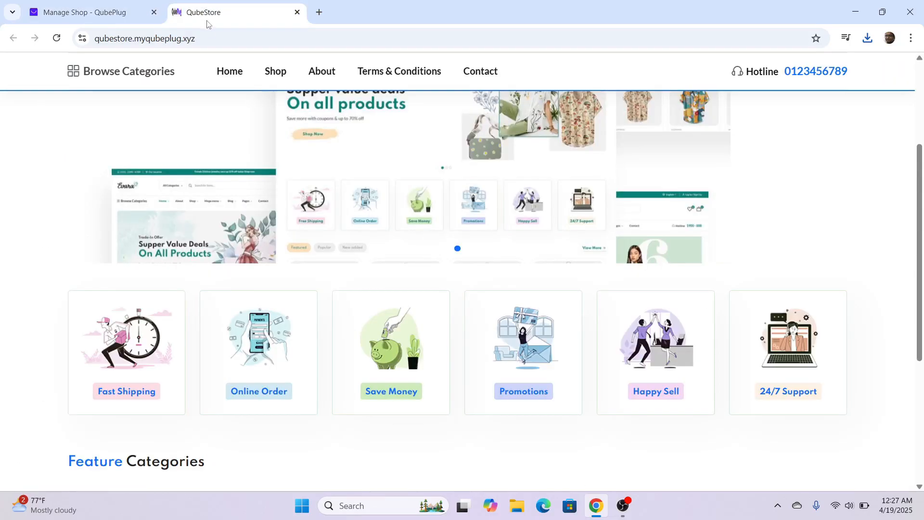
- Return to the shop settings and review the shop logos and basic info from the shop name to the app links
click(135, 4)
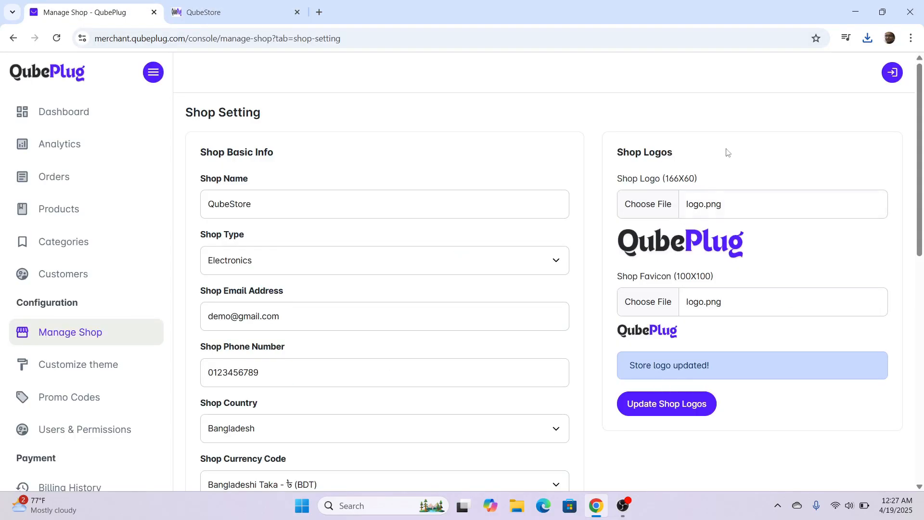
scroll(747, 217, down, 3)
scroll(766, 289, up, 2)
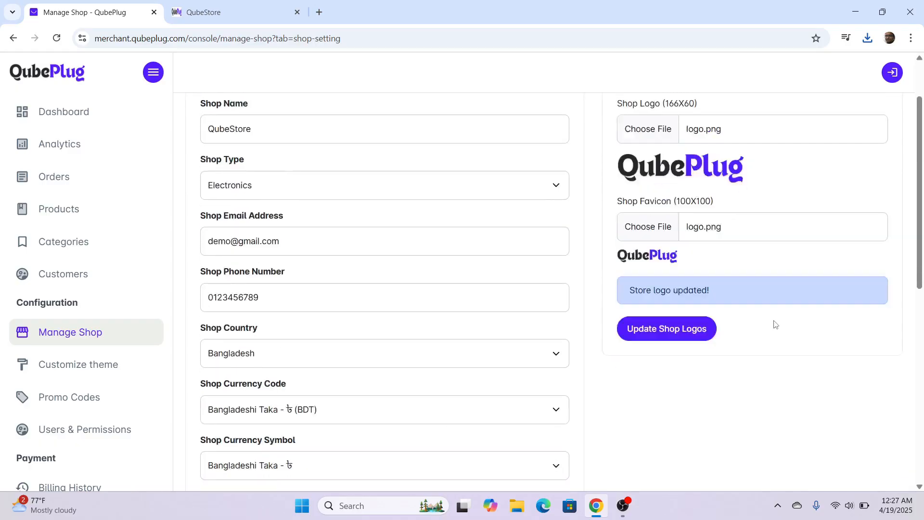
scroll(775, 324, up, 2)
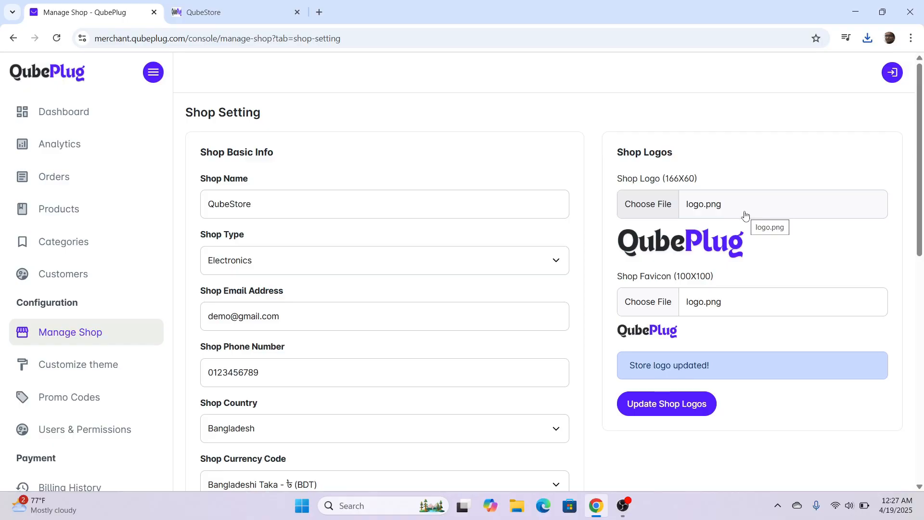
scroll(741, 231, down, 7)
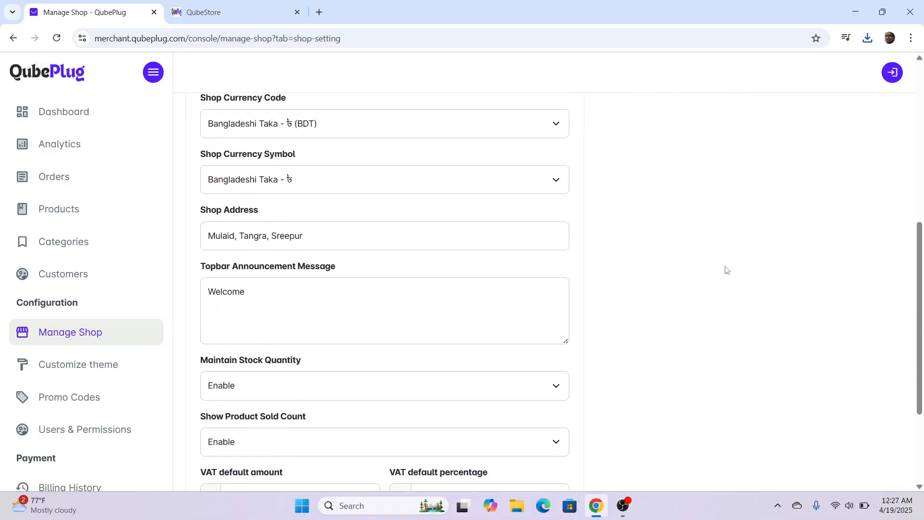
scroll(724, 271, down, 3)
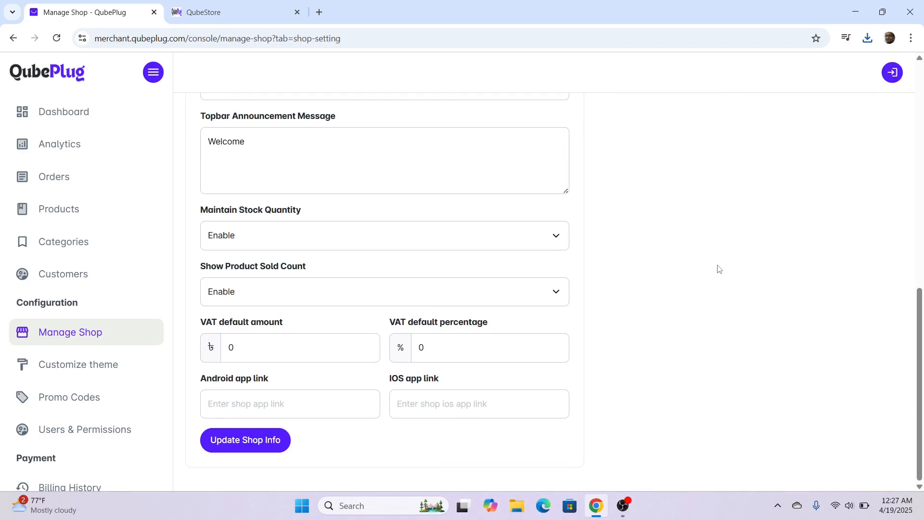
scroll(720, 270, up, 5)
scroll(720, 271, up, 5)
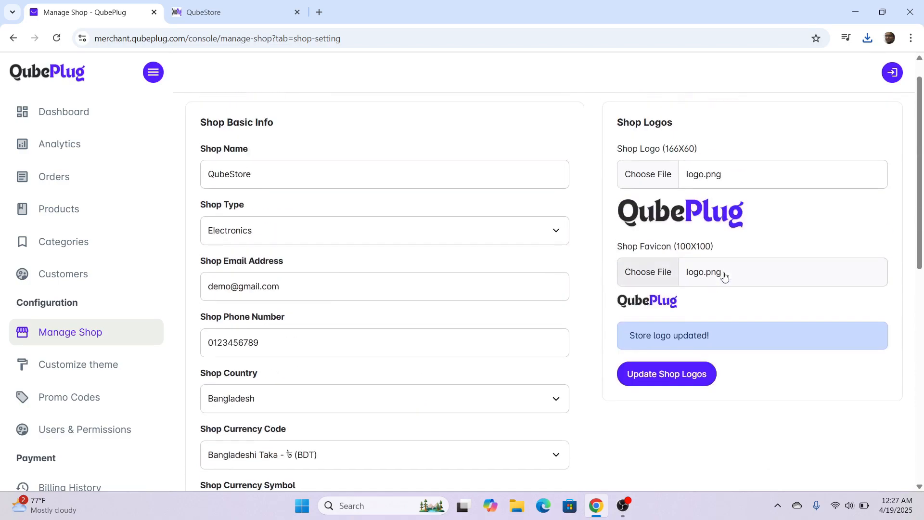